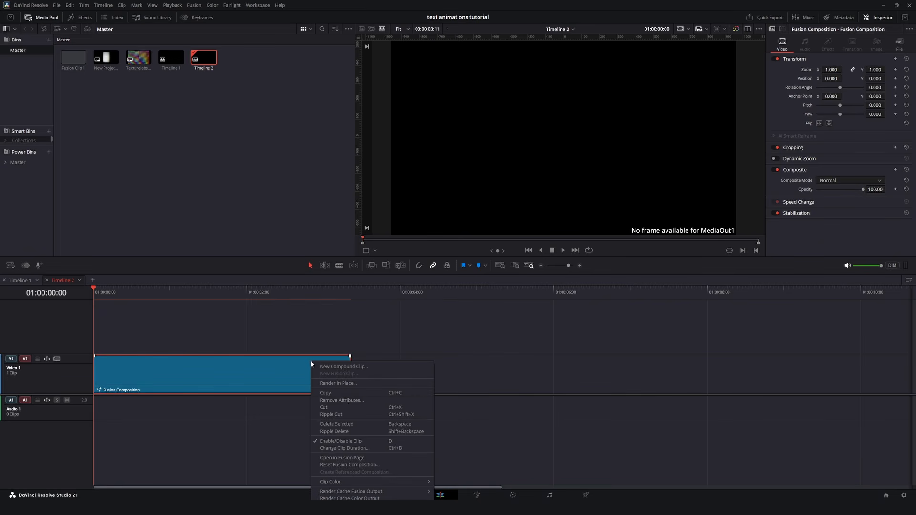
# Step: Open the Fusion composition clip in the Fusion page and connect a Background node to MediaOut1
pyautogui.click(351, 457)
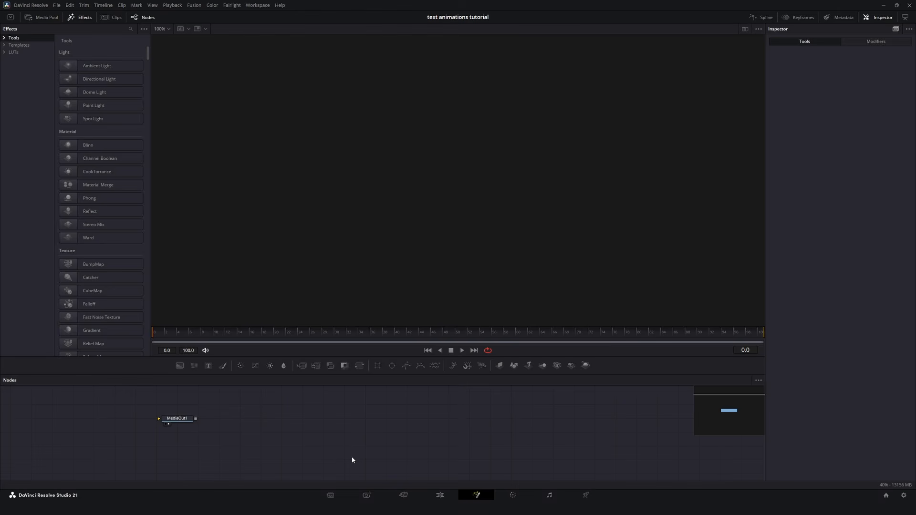
pyautogui.moveTo(180, 365); pyautogui.dragTo(515, 432)
pyautogui.click(520, 437)
# Step: Set the Background1 colour to light grey #eaeaea
pyautogui.click(843, 127)
pyautogui.moveTo(539, 224); pyautogui.dragTo(545, 204)
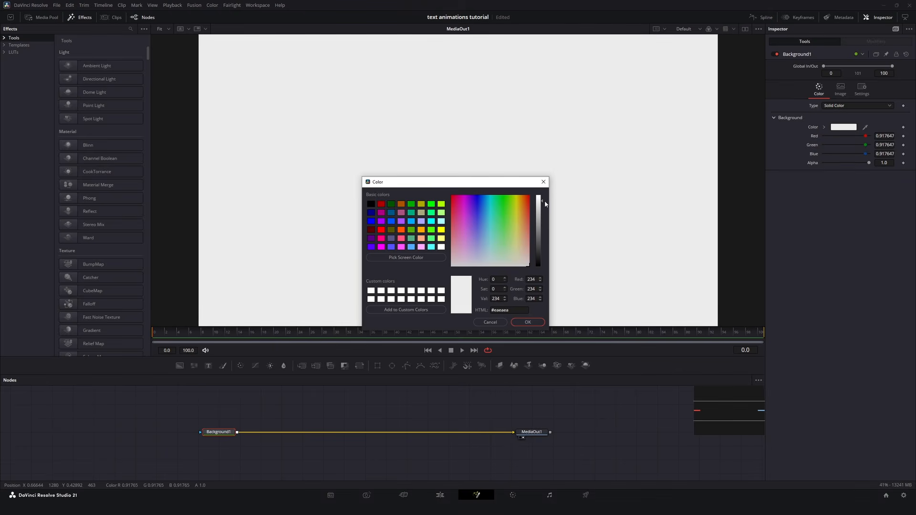
pyautogui.click(534, 321)
# Step: Merge a Text+ node over Background1 and line it up directly above Merge1
pyautogui.moveTo(209, 308); pyautogui.dragTo(325, 431)
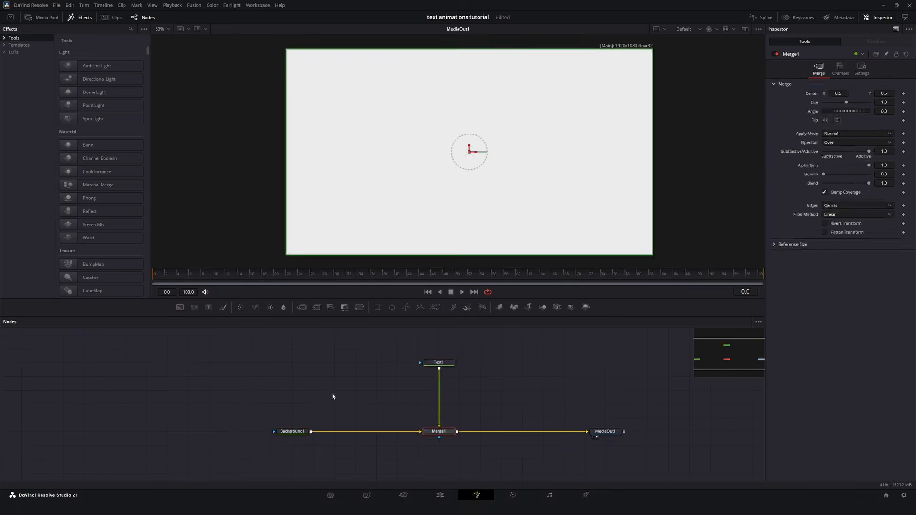
pyautogui.moveTo(453, 365); pyautogui.dragTo(433, 365)
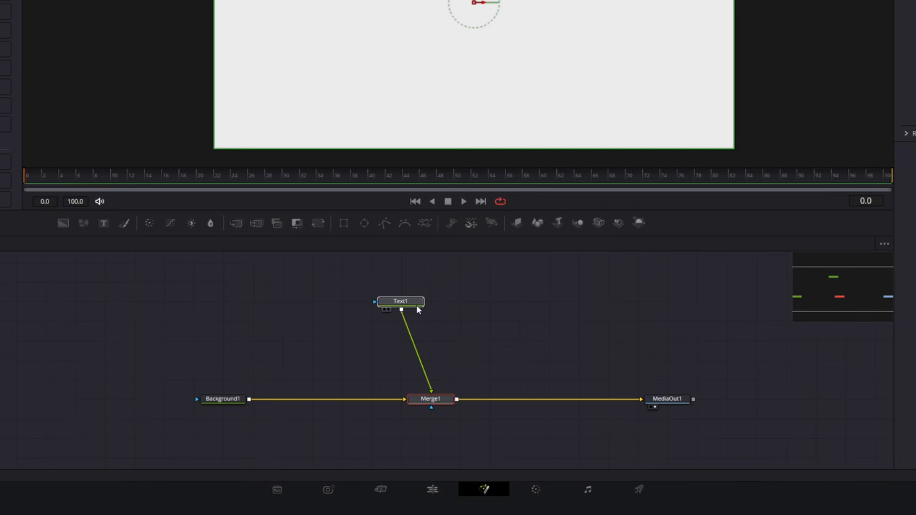
pyautogui.moveTo(414, 305); pyautogui.dragTo(429, 305)
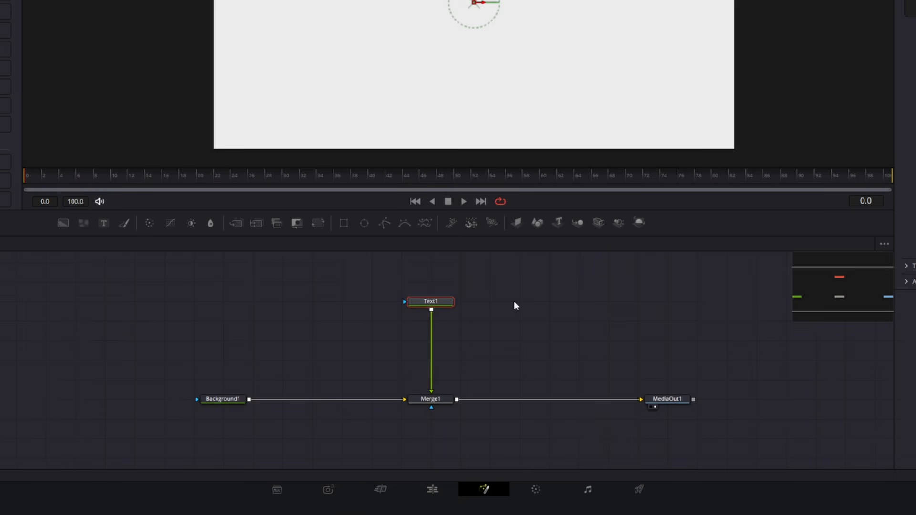
# Step: Check the node graph's Arrange Tools setting for snapping nodes to the grid
pyautogui.rightClick(537, 277)
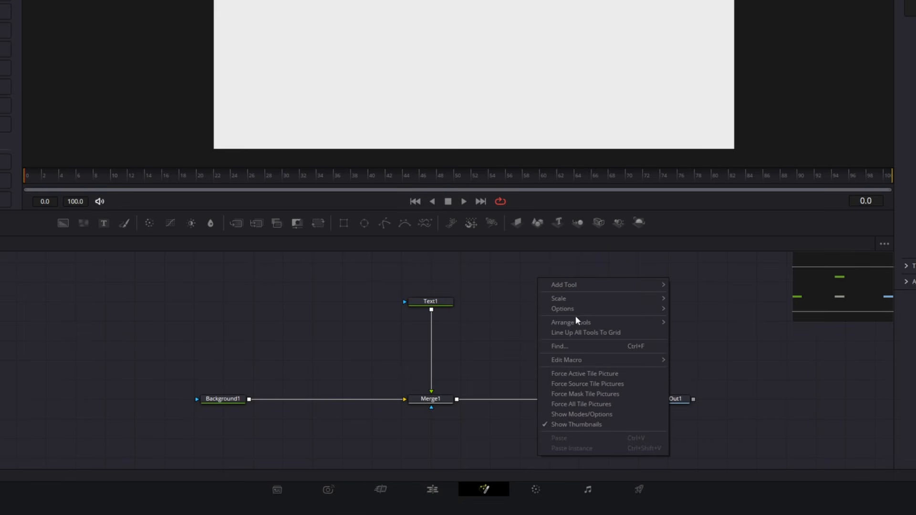
pyautogui.moveTo(578, 323)
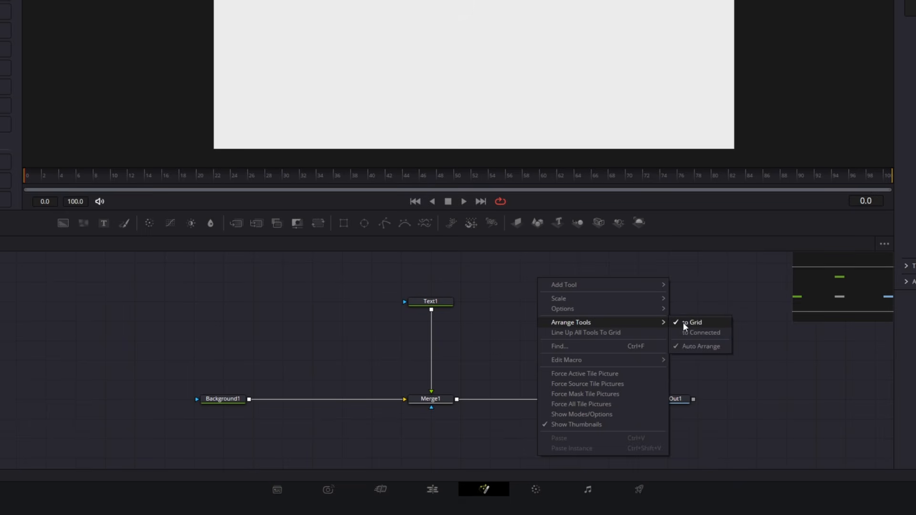
pyautogui.click(526, 306)
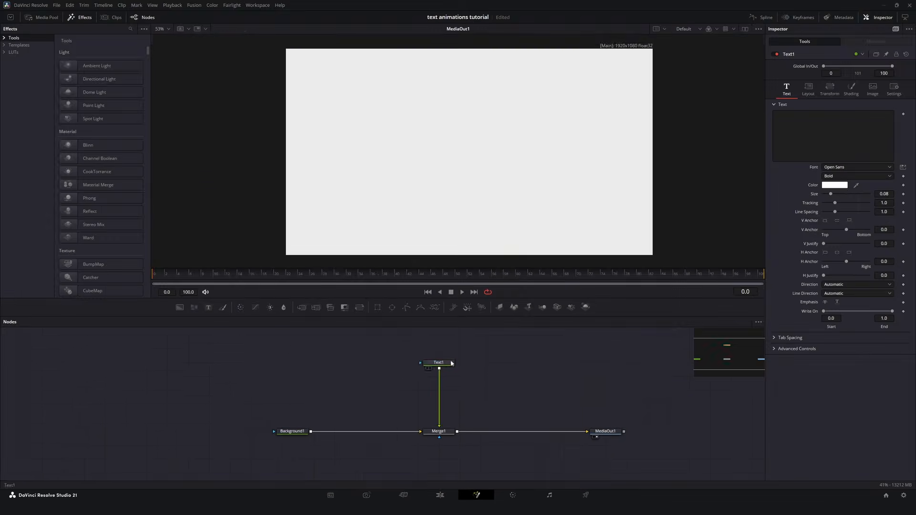
# Step: Set the Text1 colour to near-black and its font to SF Pro Display
pyautogui.moveTo(541, 197); pyautogui.dragTo(541, 264)
pyautogui.click(528, 321)
pyautogui.click(869, 168)
pyautogui.write('sf')
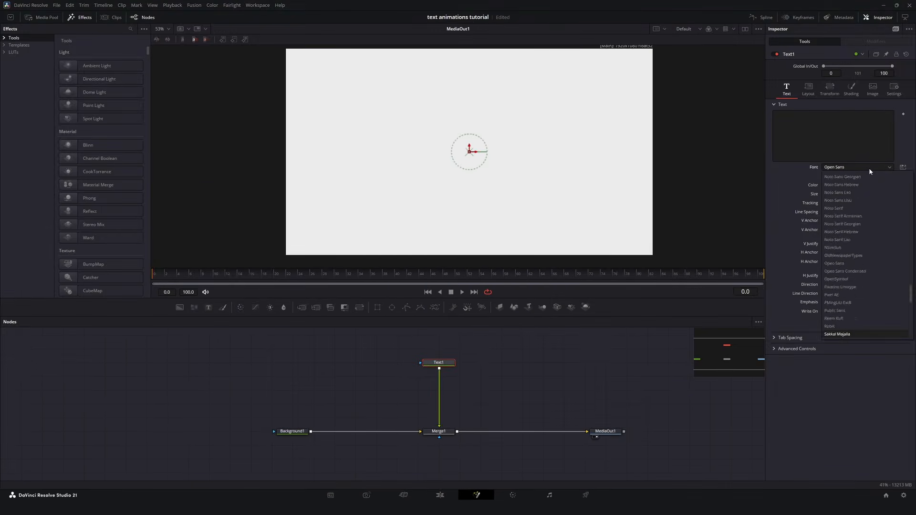
pyautogui.press('Return')
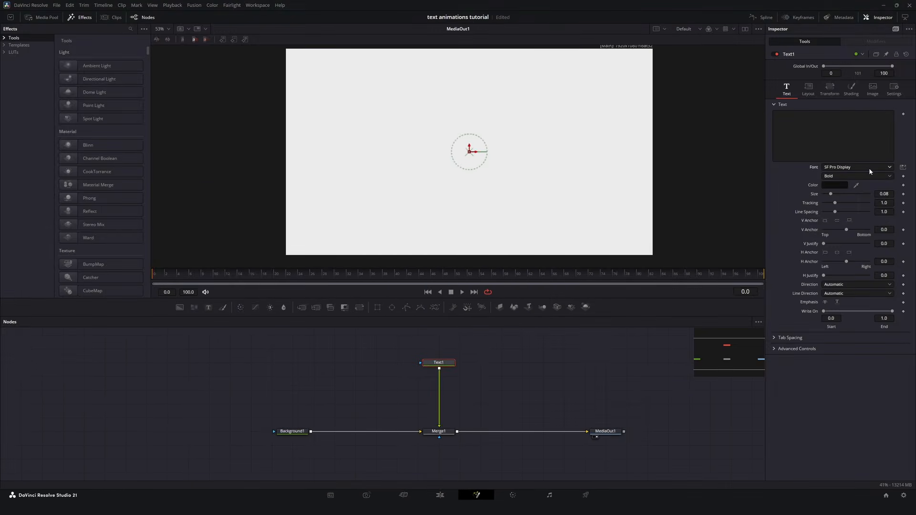
# Step: Apply the Krokodove Write modifier to the text content of Text1
pyautogui.rightClick(799, 132)
pyautogui.moveTo(787, 240)
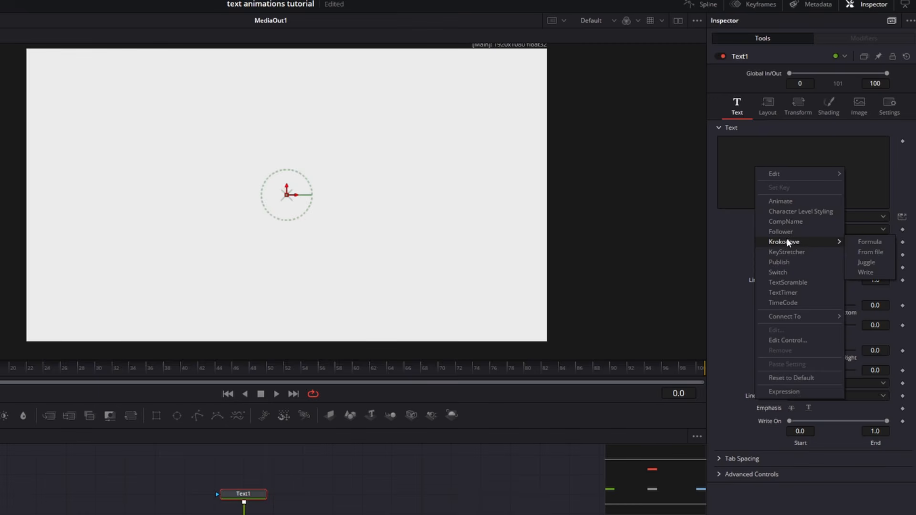
pyautogui.click(864, 273)
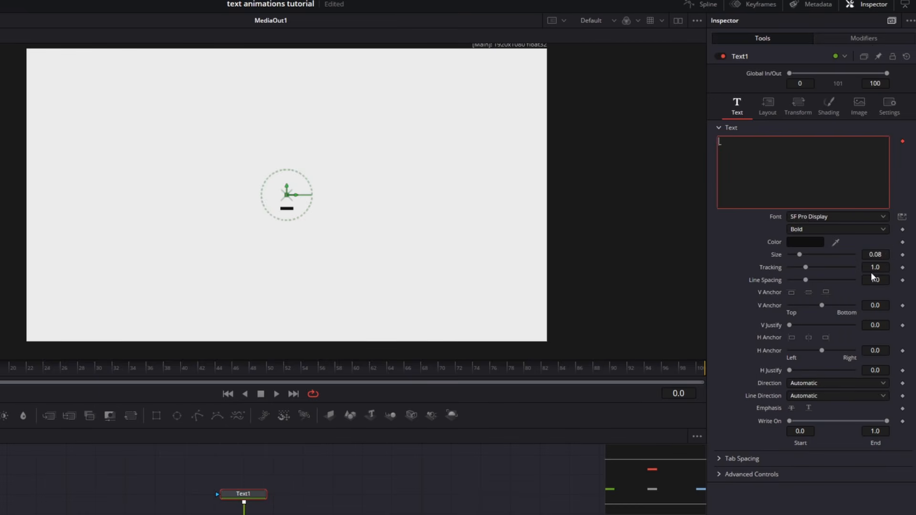
# Step: Enter "SAAS Animation" as the text in the Write modifier
pyautogui.click(863, 38)
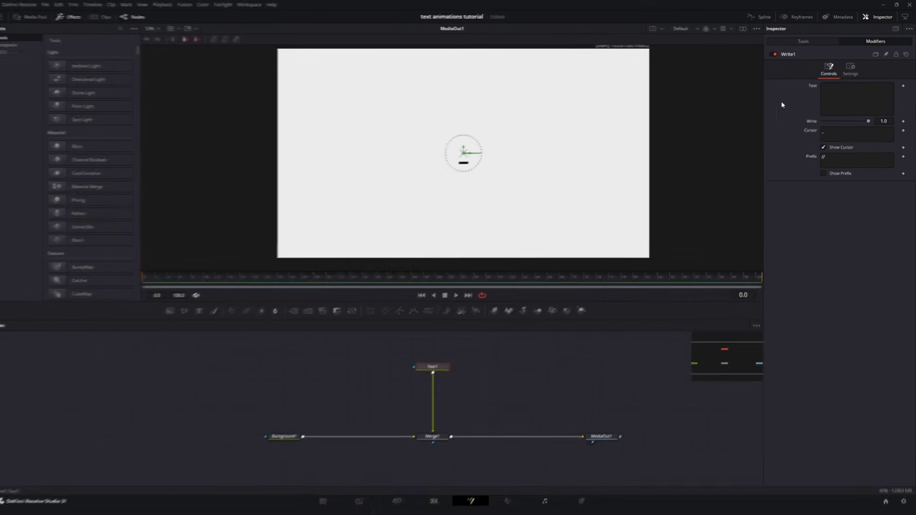
pyautogui.click(841, 97)
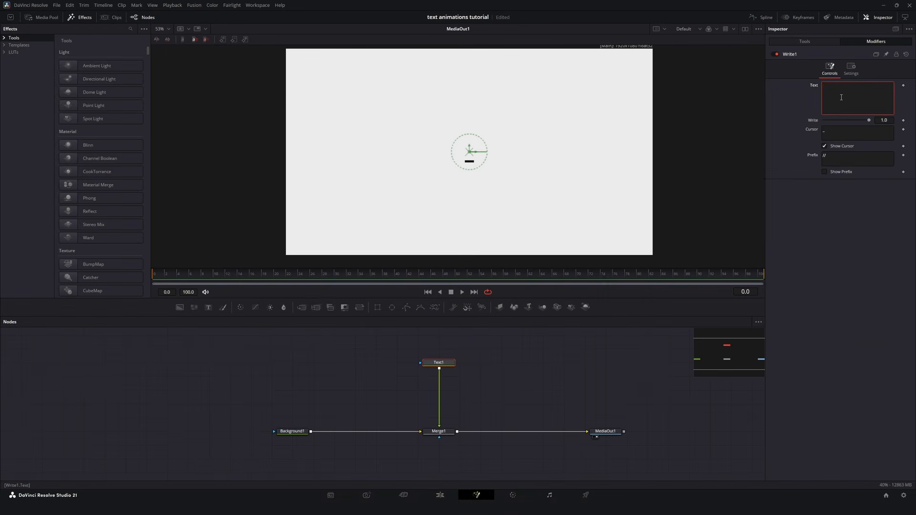
pyautogui.write('SAAS Animation')
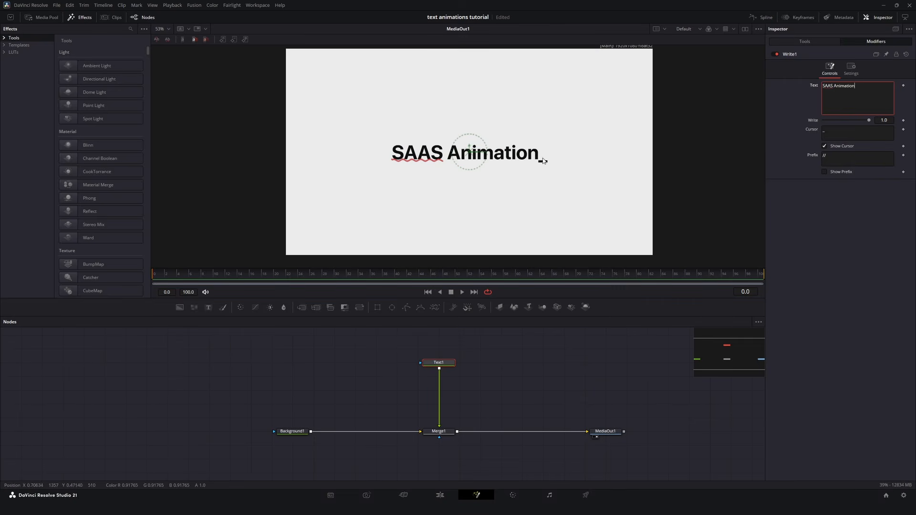
# Step: Replace the Write modifier's cursor character with a vertical bar "|"
pyautogui.click(848, 138)
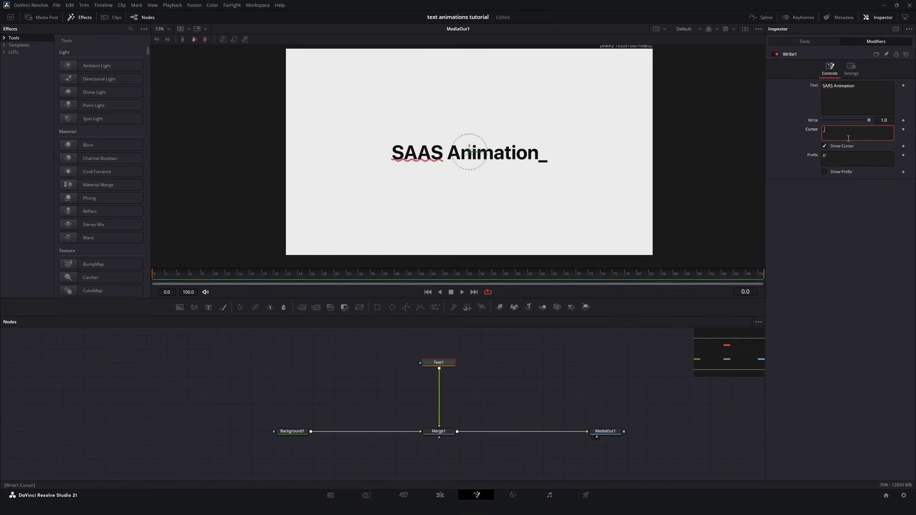
pyautogui.press('BackSpace')
pyautogui.write('|')
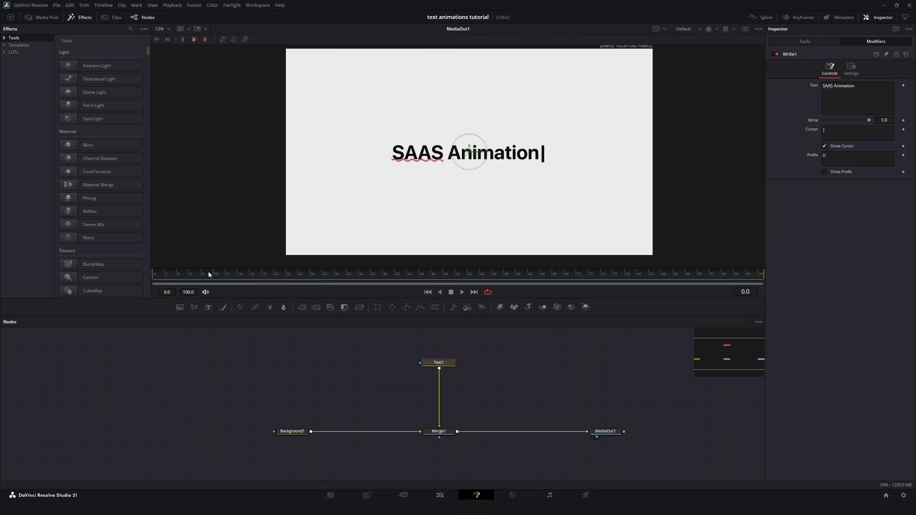
# Step: Keyframe the Write value from 0.0 at frame 0 to 1.0 at about frame 32, and play the animation
pyautogui.click(903, 120)
pyautogui.click(330, 277)
pyautogui.moveTo(337, 277); pyautogui.dragTo(349, 275)
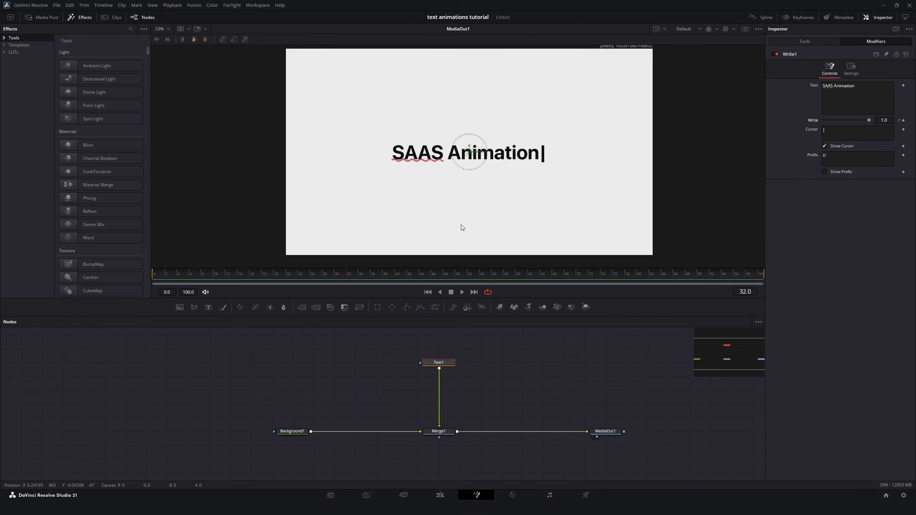
pyautogui.click(901, 120)
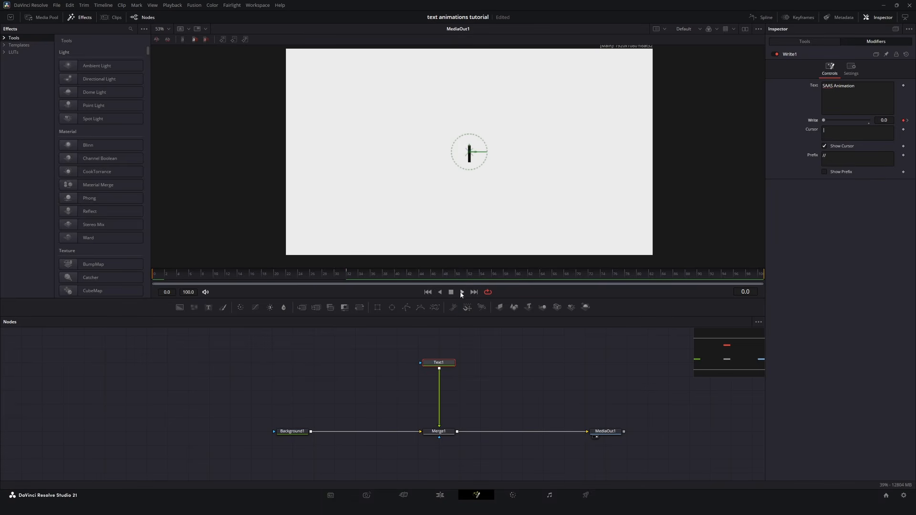
pyautogui.click(462, 293)
pyautogui.click(504, 362)
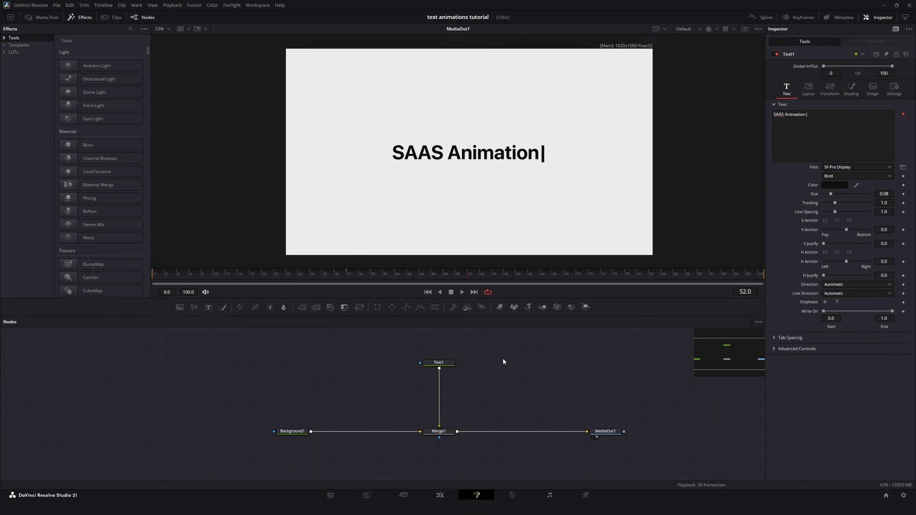
# Step: Merge a second Background over Text1 as the foreground and set its colour to orange #ff4000
pyautogui.click(444, 363)
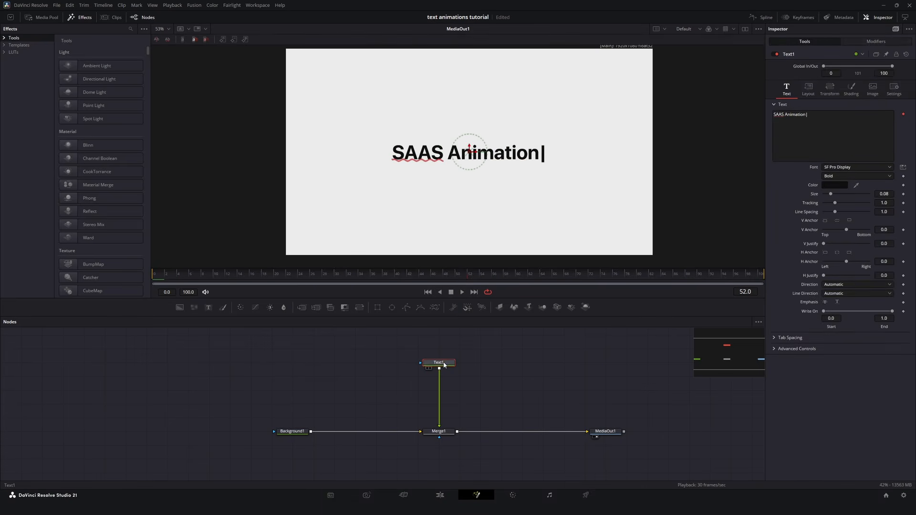
pyautogui.click(179, 308)
pyautogui.moveTo(436, 377); pyautogui.dragTo(353, 377)
pyautogui.moveTo(481, 377); pyautogui.dragTo(440, 377)
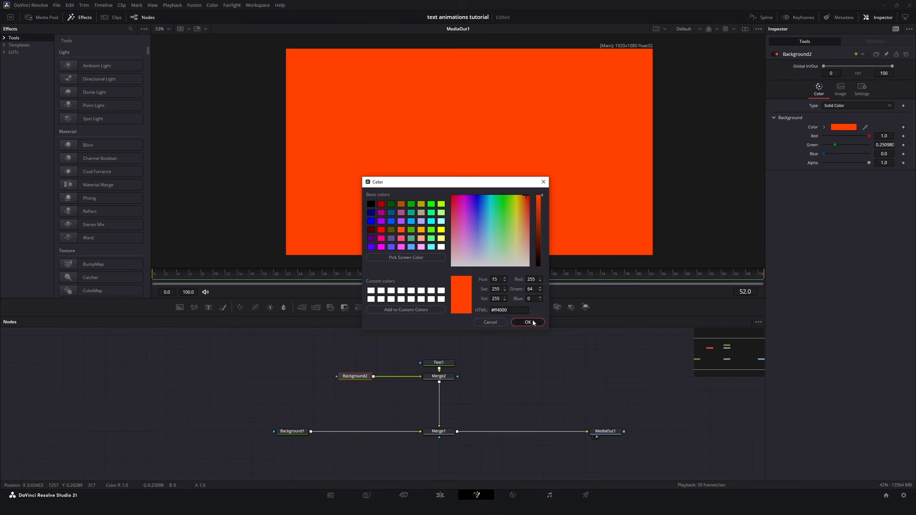
pyautogui.click(528, 323)
# Step: Set the Merge2 operator to Atop so the orange fills only the text
pyautogui.click(439, 376)
pyautogui.click(857, 142)
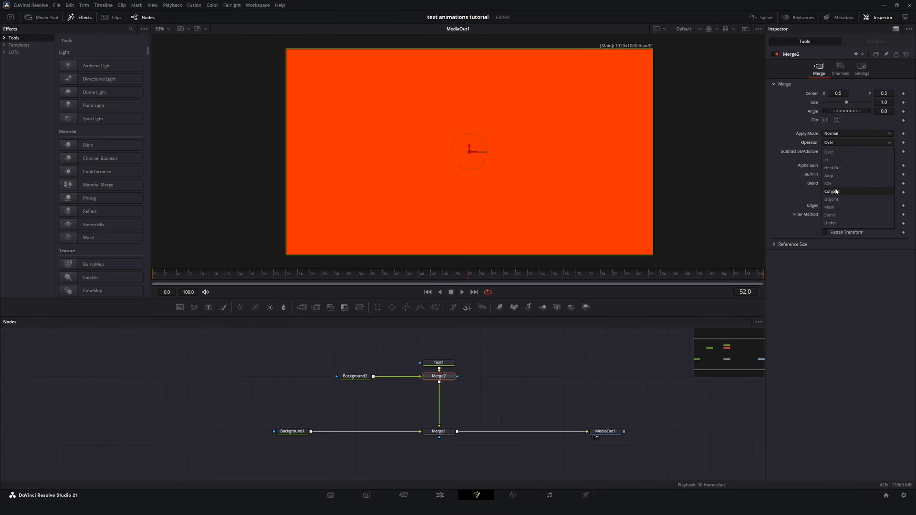
pyautogui.click(827, 177)
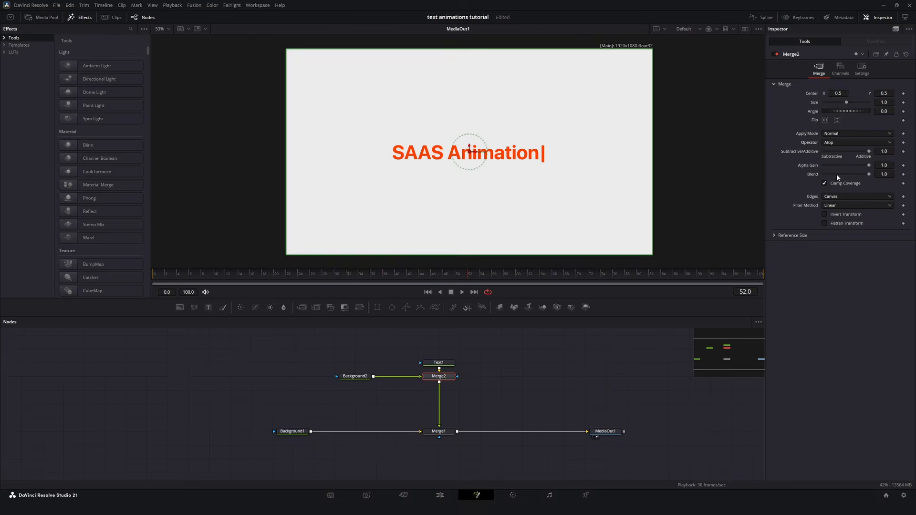
# Step: Mask Merge2 with a rectangle about 0.455 wide around the text, with a soft edge of about 0.035
pyautogui.click(377, 307)
pyautogui.moveTo(495, 376)
pyautogui.mouseDown()
pyautogui.moveTo(441, 378)
pyautogui.moveTo(495, 377)
pyautogui.mouseUp()
pyautogui.moveTo(562, 166); pyautogui.dragTo(551, 165)
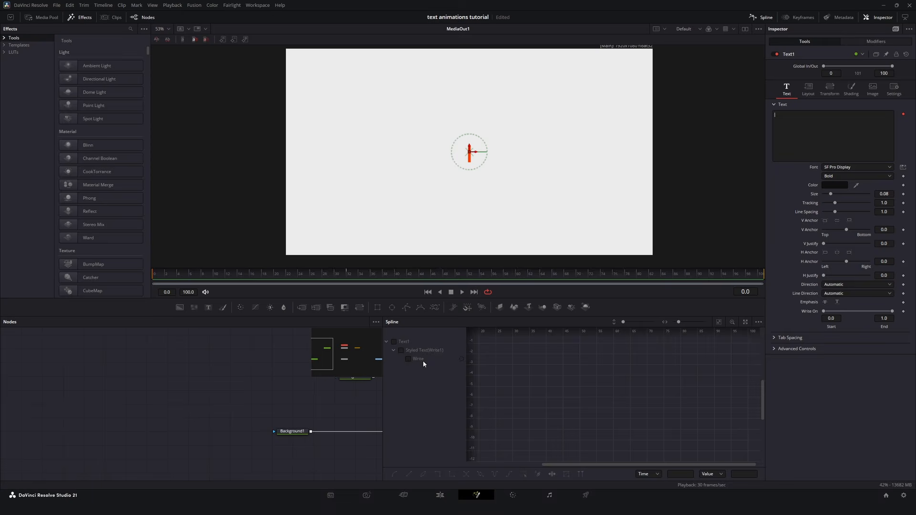
# Step: Apply an Ease preset to Text1's Write animation curve in the spline editor and play the result
pyautogui.click(418, 359)
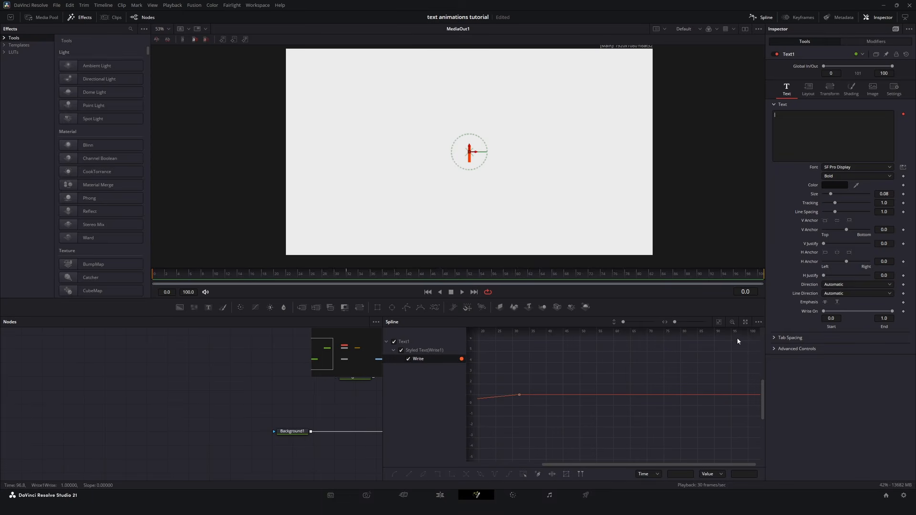
pyautogui.click(719, 324)
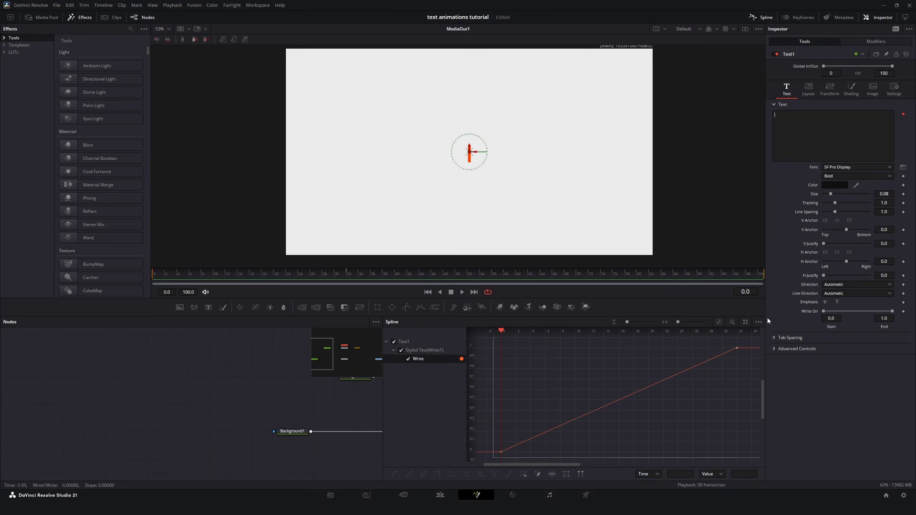
pyautogui.rightClick(698, 362)
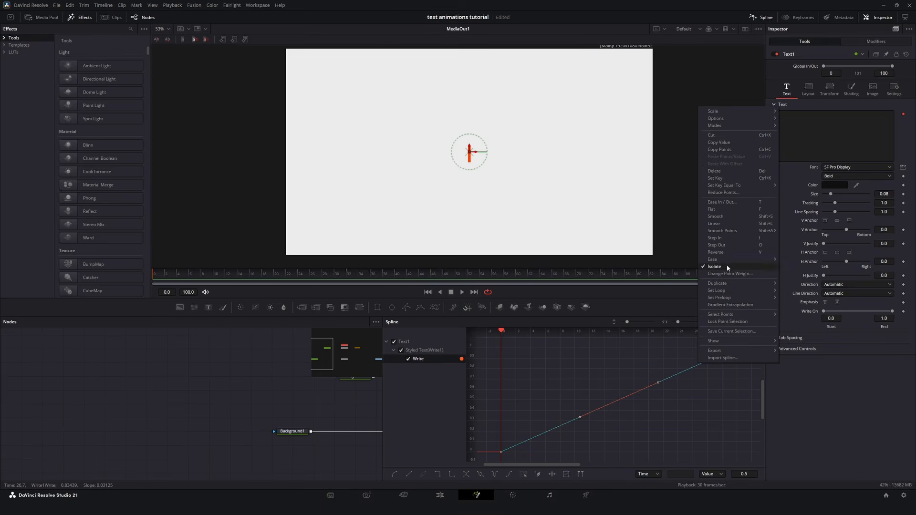
pyautogui.moveTo(729, 259)
pyautogui.click(795, 281)
pyautogui.click(463, 292)
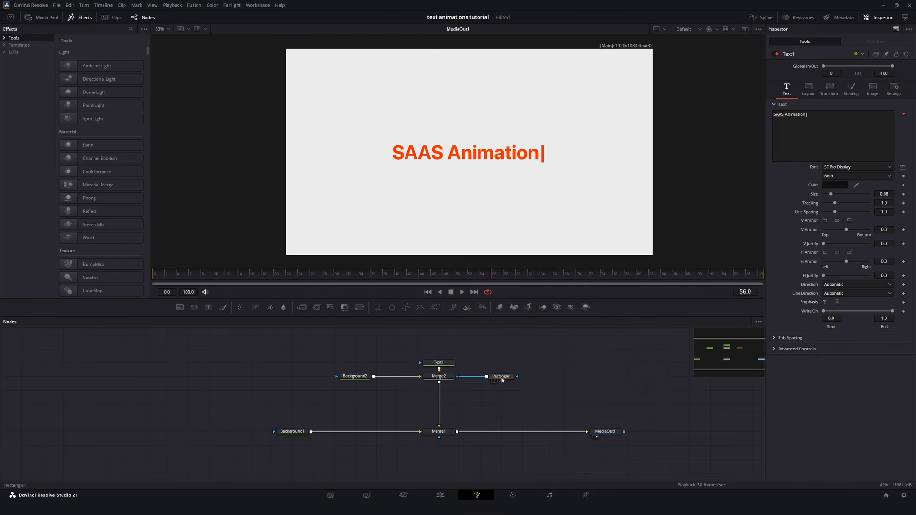
# Step: Keyframe the Rectangle1 center X from 0.5 at frame 0 to about 0.952 at frame 30
pyautogui.click(501, 377)
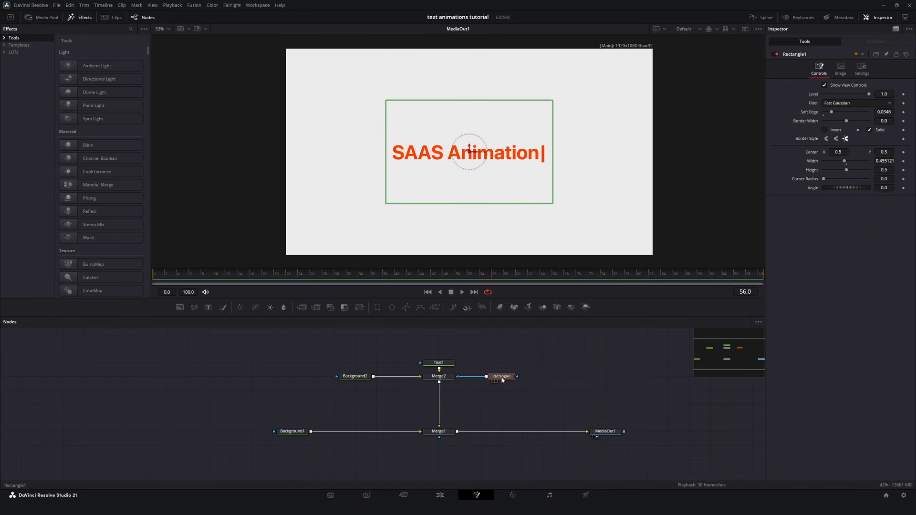
pyautogui.moveTo(261, 273); pyautogui.dragTo(156, 276)
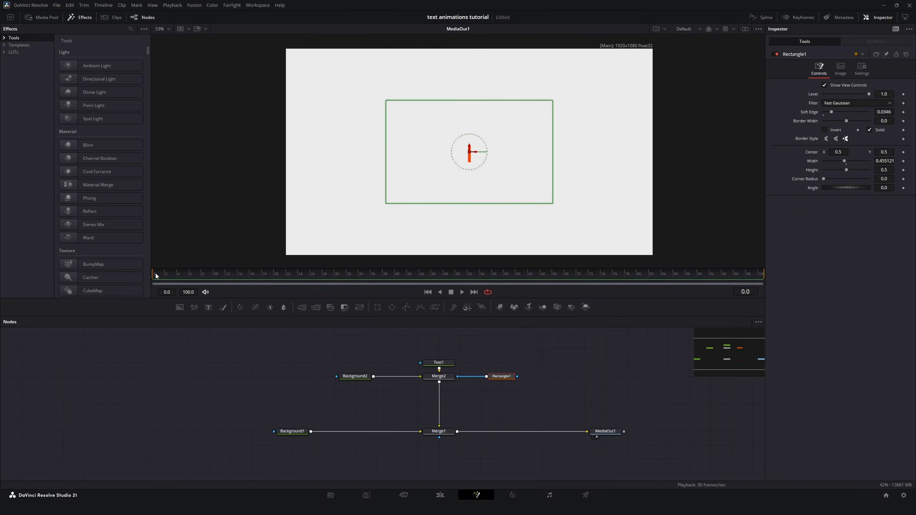
pyautogui.click(903, 153)
pyautogui.click(334, 275)
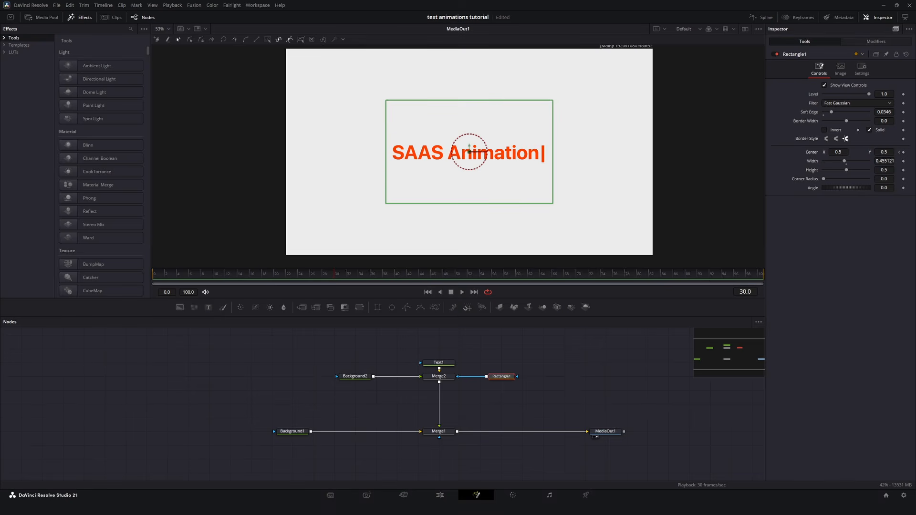
pyautogui.click(903, 152)
pyautogui.moveTo(839, 153); pyautogui.dragTo(904, 152)
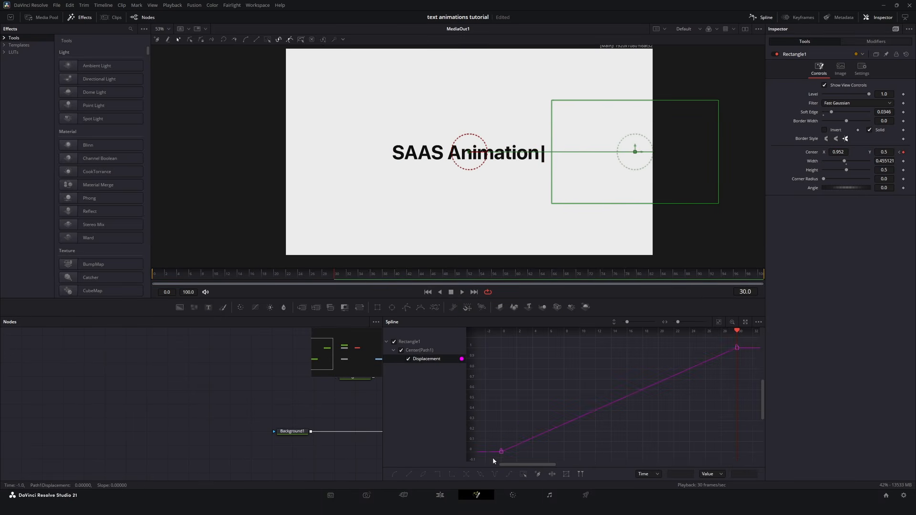
# Step: Apply an Ease preset to both Displacement keyframes of the Rectangle1 center and play the result
pyautogui.moveTo(494, 461); pyautogui.dragTo(745, 339)
pyautogui.rightClick(674, 342)
pyautogui.moveTo(716, 269)
pyautogui.click(763, 270)
pyautogui.click(460, 292)
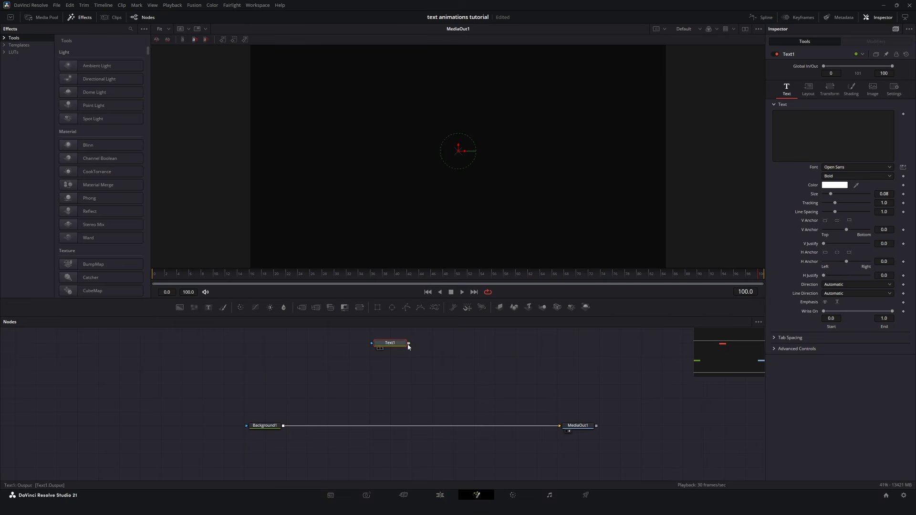
# Step: In the new composition, merge Text1 over Background1 and enter "BOLD" as its text
pyautogui.moveTo(408, 343); pyautogui.dragTo(283, 425)
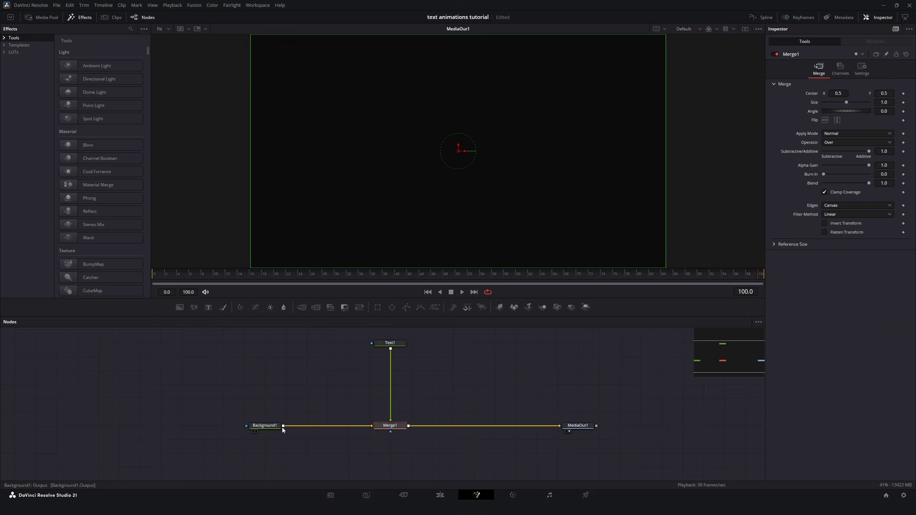
pyautogui.click(390, 344)
pyautogui.write('BOLD')
# Step: Change the BOLD text's font to the one starting with "the" and its shading appearance to text outline
pyautogui.click(854, 167)
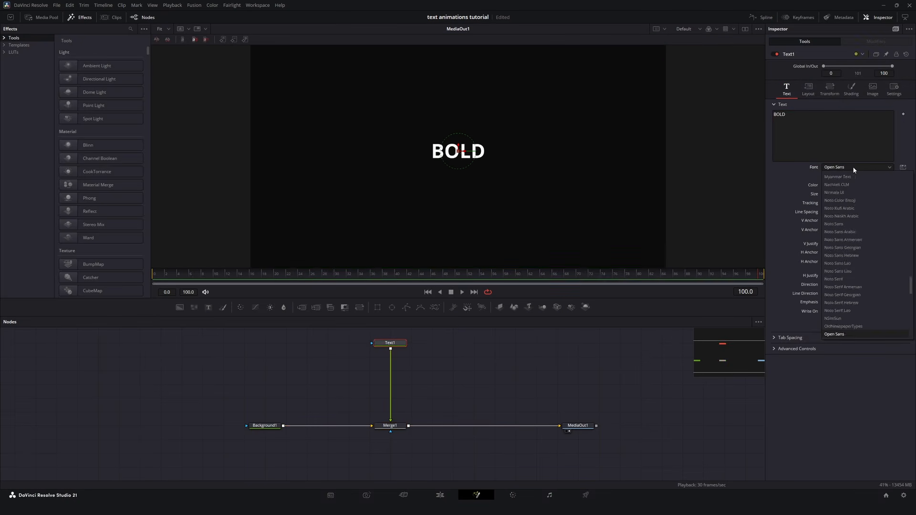
pyautogui.write('the')
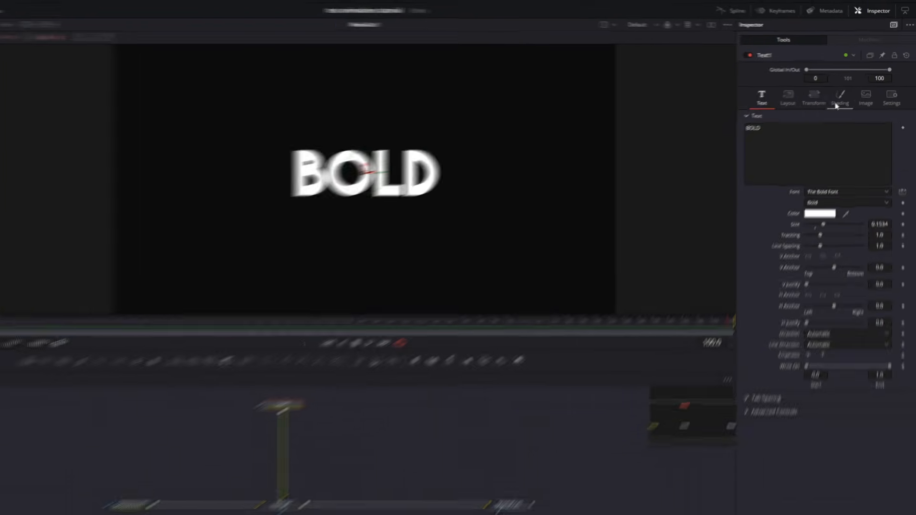
pyautogui.click(843, 98)
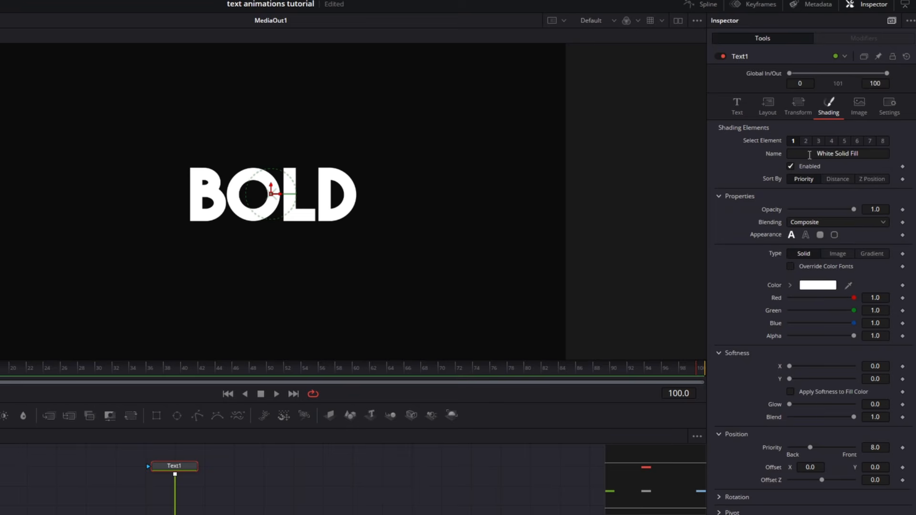
pyautogui.click(806, 234)
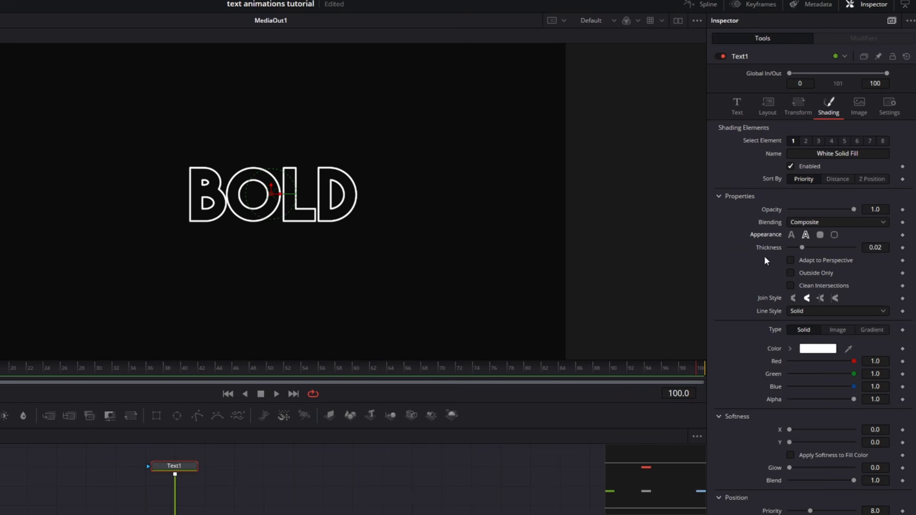
# Step: Restrict the BOLD outline to outside only with clean intersections at about 0.03 thickness, and widen the text tracking to about 1.03
pyautogui.click(808, 273)
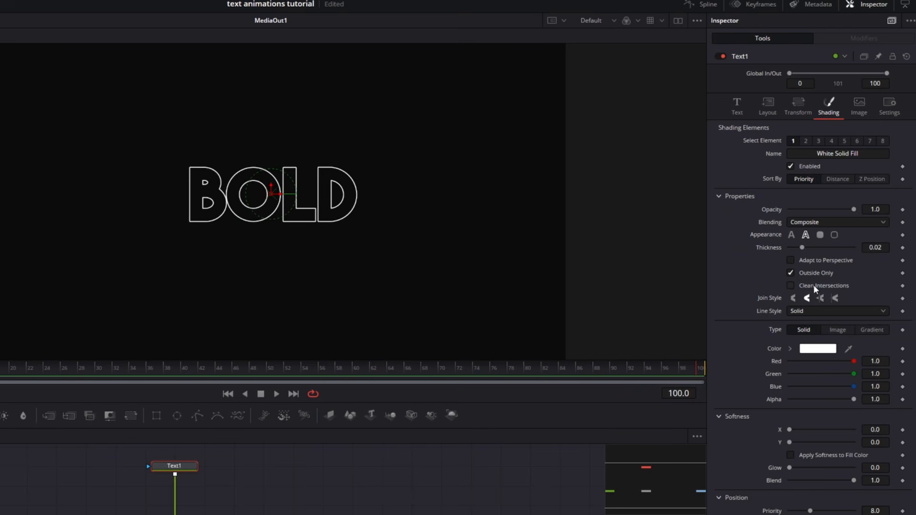
pyautogui.click(814, 285)
pyautogui.moveTo(801, 248); pyautogui.dragTo(808, 247)
pyautogui.scroll(3, 302, 195)
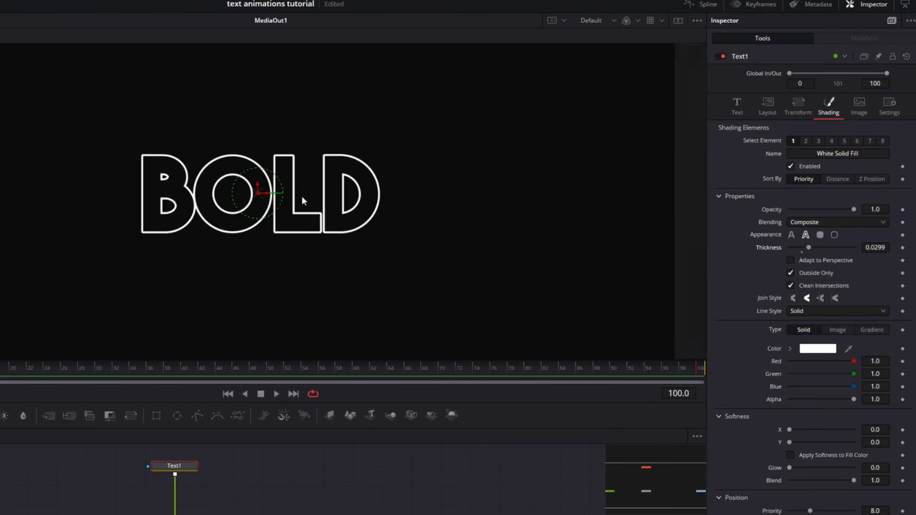
pyautogui.click(737, 105)
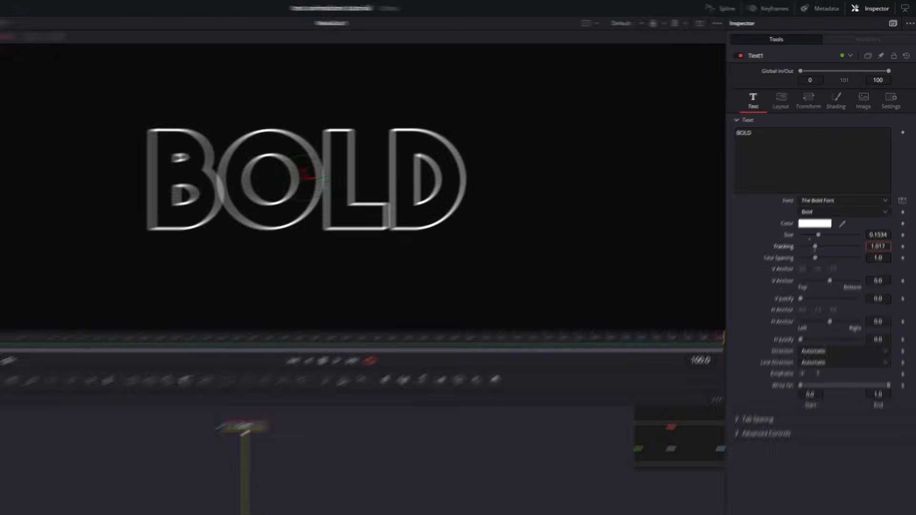
# Step: Paste an instance of Text1, merge it with the original through Merge2, and align the new nodes
pyautogui.hotkey('ctrl', 'c')
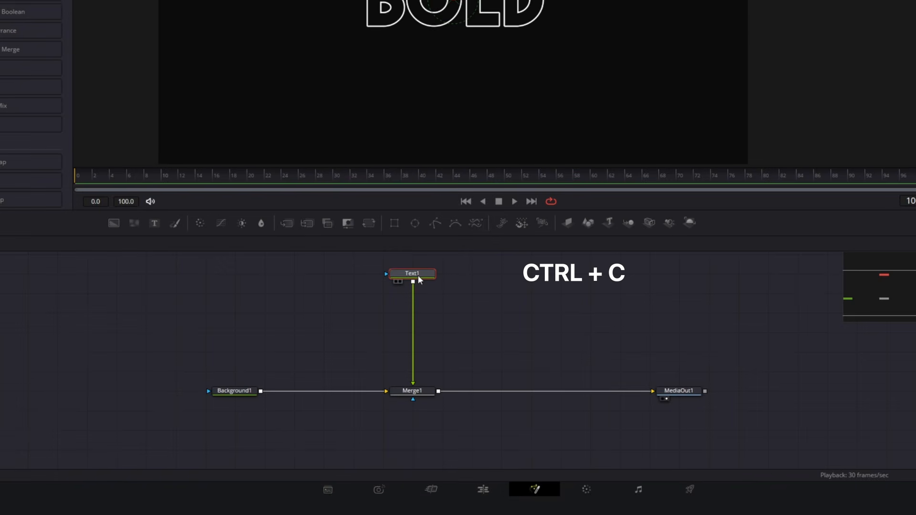
pyautogui.hotkey('ctrl', 'shift', 'v')
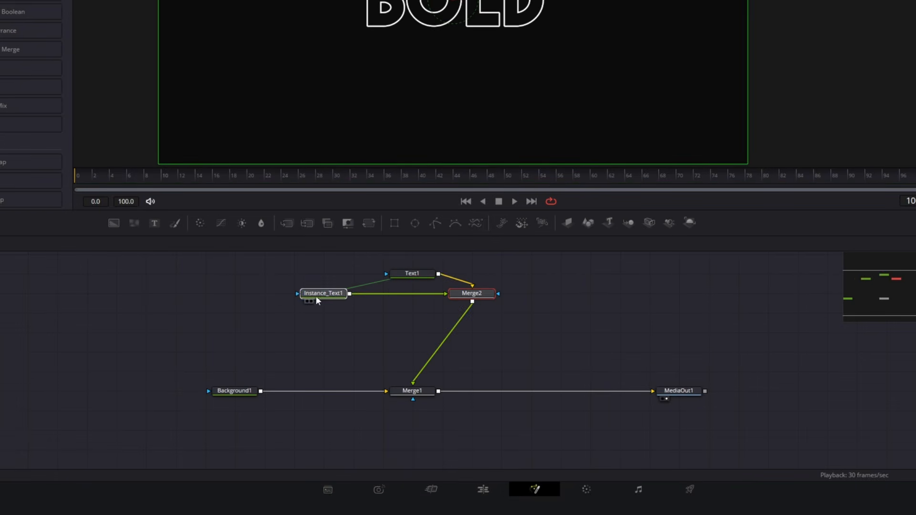
pyautogui.moveTo(483, 294); pyautogui.dragTo(423, 294)
pyautogui.moveTo(345, 292); pyautogui.dragTo(316, 293)
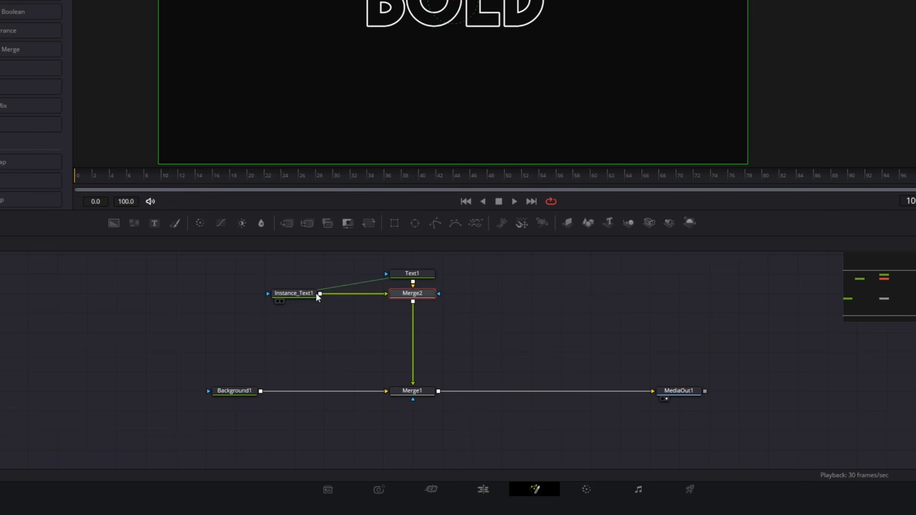
# Step: Deinstance the opacity and appearance of Instance_Text1, and make it a solid text fill at 0.22 opacity
pyautogui.click(304, 293)
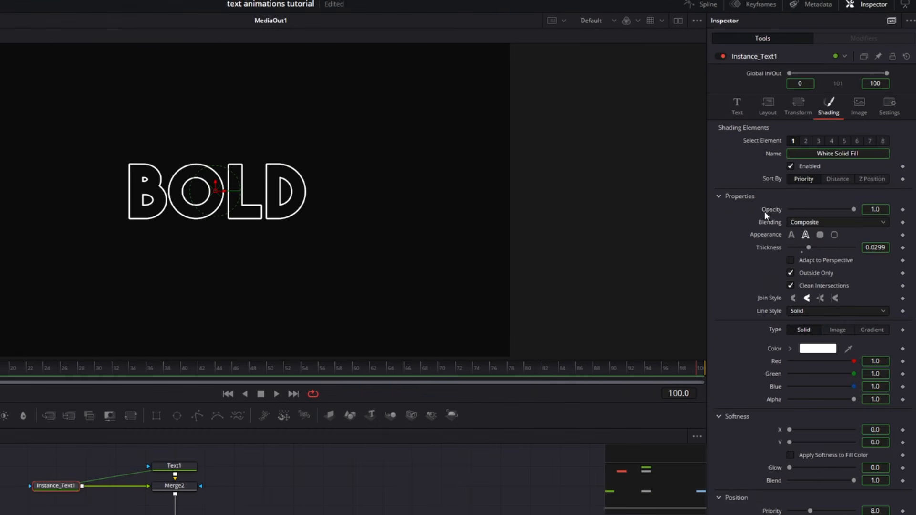
pyautogui.rightClick(805, 164)
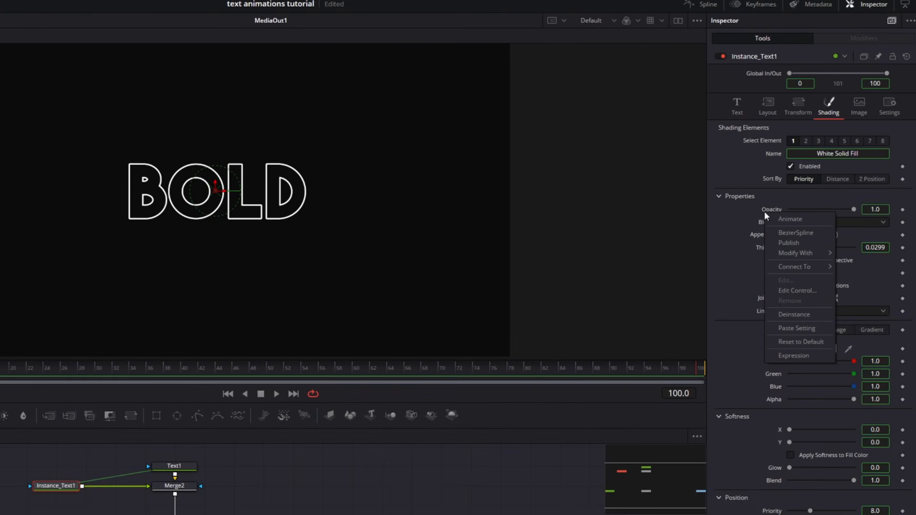
pyautogui.click(789, 313)
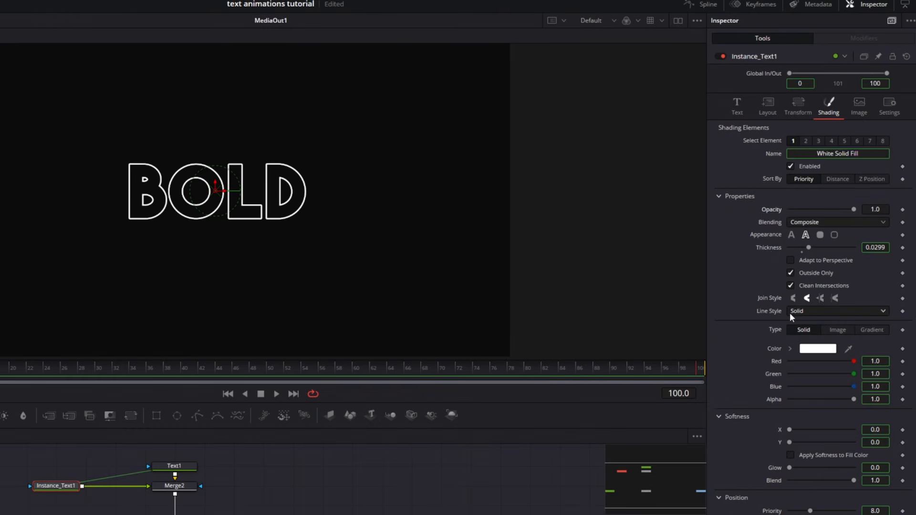
pyautogui.rightClick(765, 236)
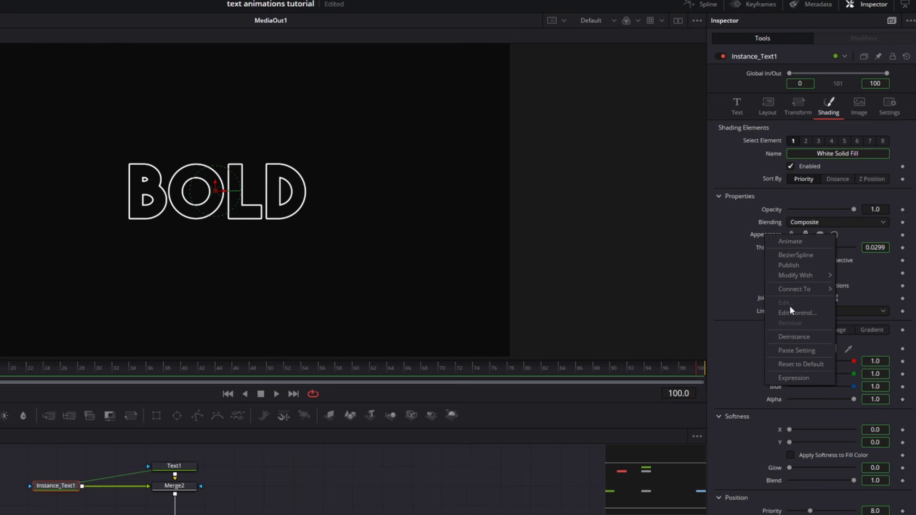
pyautogui.click(793, 337)
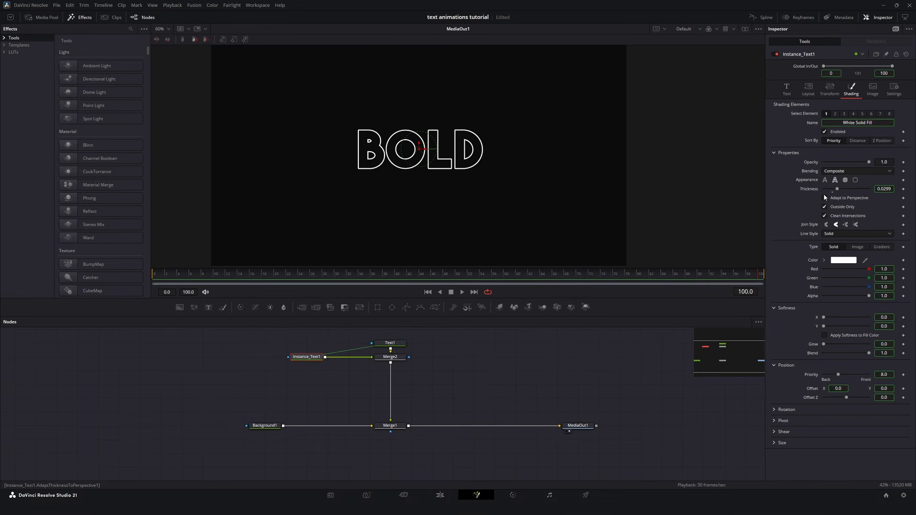
pyautogui.click(825, 180)
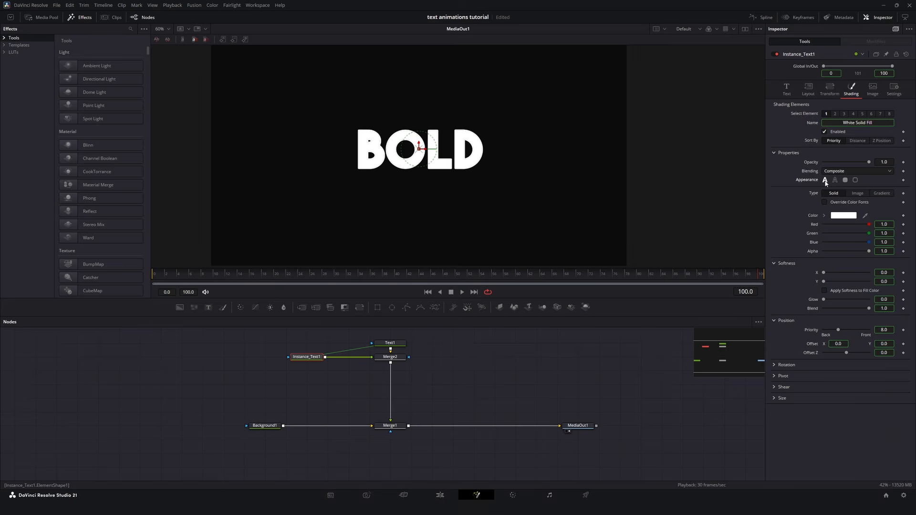
pyautogui.moveTo(868, 162); pyautogui.dragTo(832, 164)
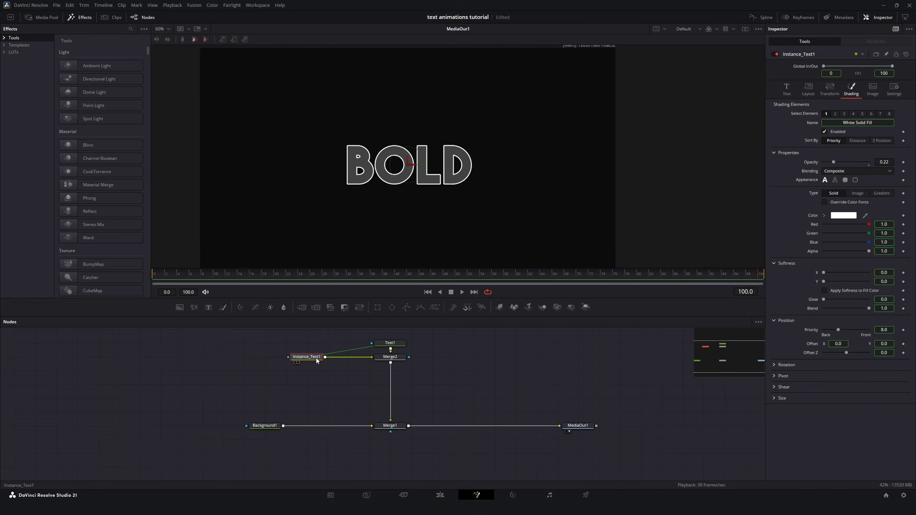
# Step: Paste an instance of Instance_Text1 and merge it into the flow between Merge2 and Merge1
pyautogui.click(333, 387)
pyautogui.hotkey('ctrl', 'shift', 'v')
pyautogui.moveTo(334, 387); pyautogui.dragTo(390, 364)
# Step: Deinstance the second instance's shading opacity and raise it to 1.0
pyautogui.click(858, 87)
pyautogui.rightClick(809, 163)
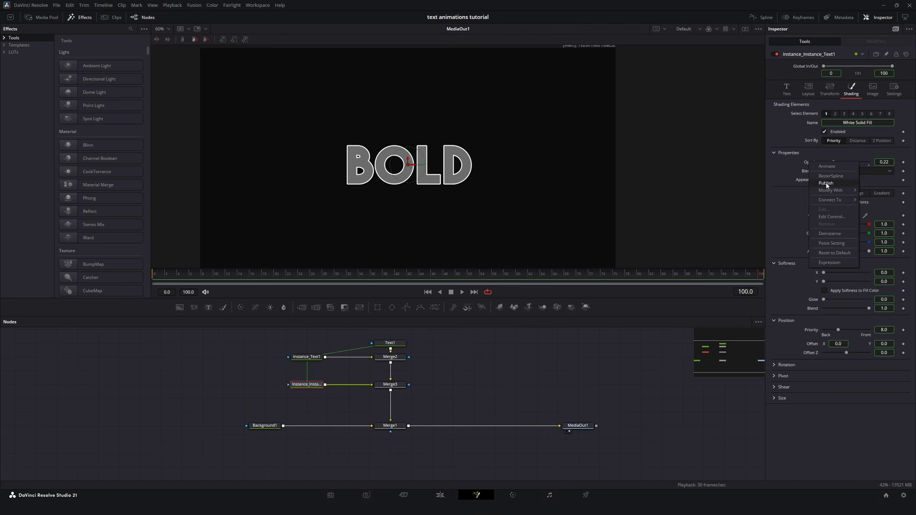
pyautogui.click(833, 233)
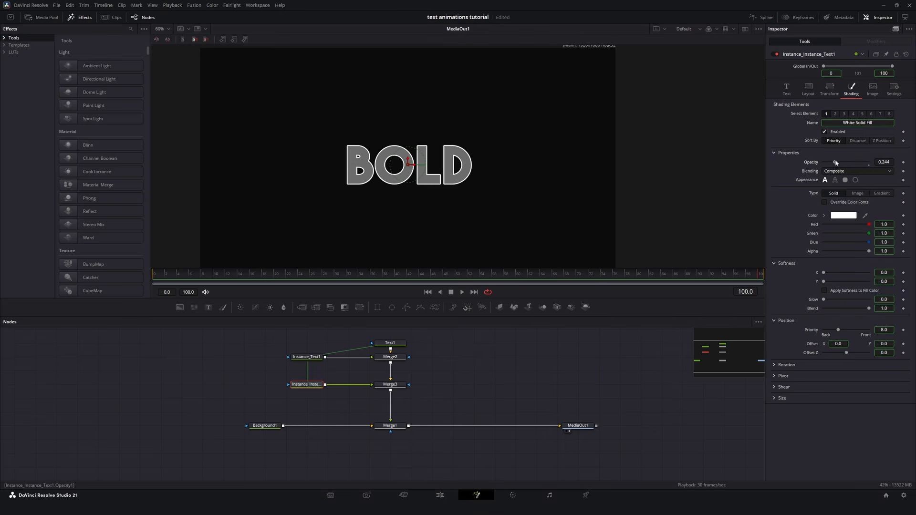
pyautogui.moveTo(835, 162); pyautogui.dragTo(905, 160)
# Step: Mask Merge3 with a narrow rectangle about 0.066 wide and 0.539 high, with a soft edge of about 0.093
pyautogui.moveTo(378, 308); pyautogui.dragTo(400, 388)
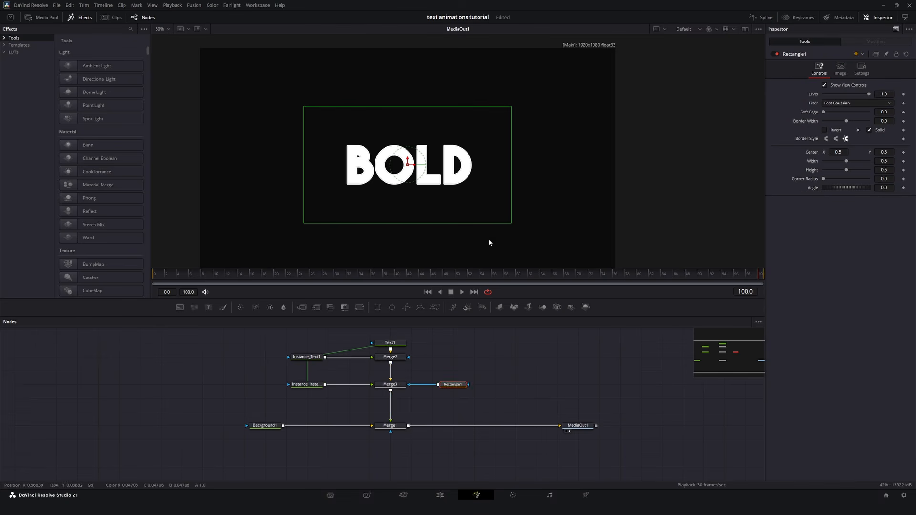
pyautogui.moveTo(511, 205); pyautogui.dragTo(425, 197)
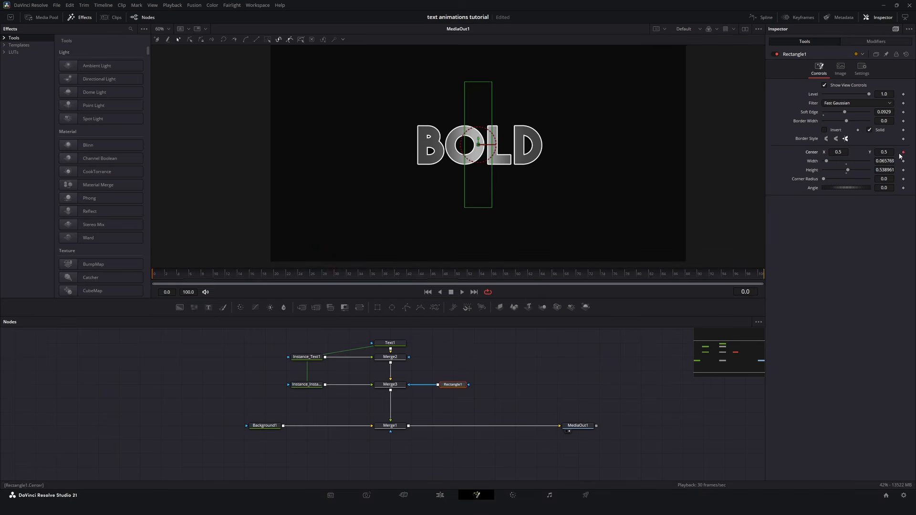
# Step: Animate the rectangle mask's center X from 0.27 at frame 0 across BOLD by about frame 30, smooth the motion and play it
pyautogui.write('0.271')
pyautogui.press('Return')
pyautogui.press('space')
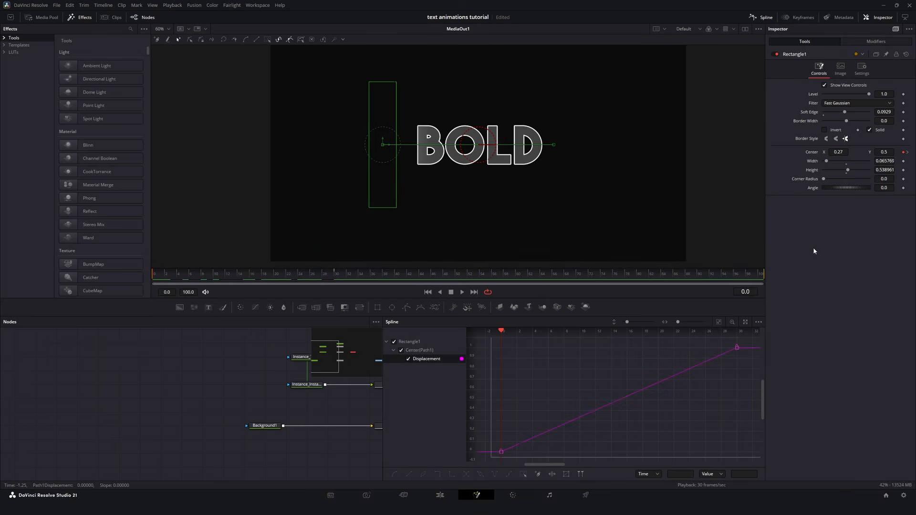
pyautogui.press('s')
pyautogui.press('space')
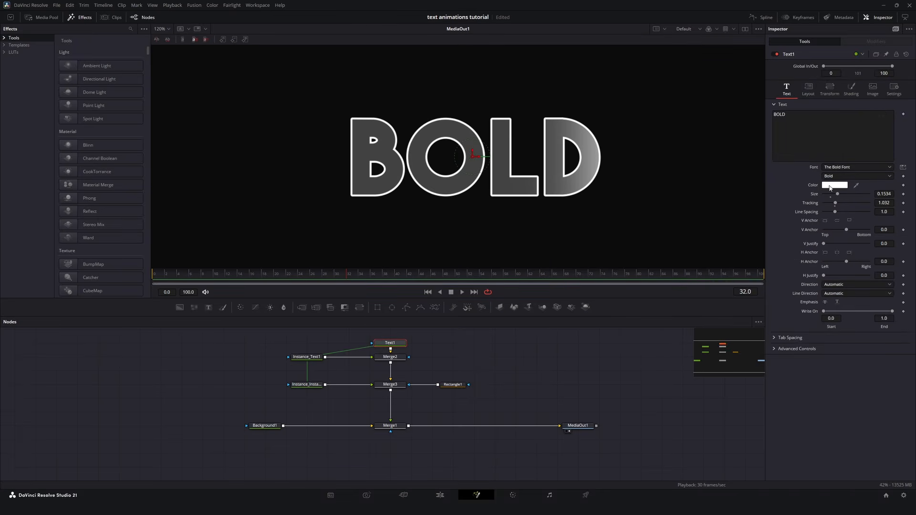
# Step: Change the Text1 color to bright green and play the animation
pyautogui.click(830, 185)
pyautogui.click(497, 211)
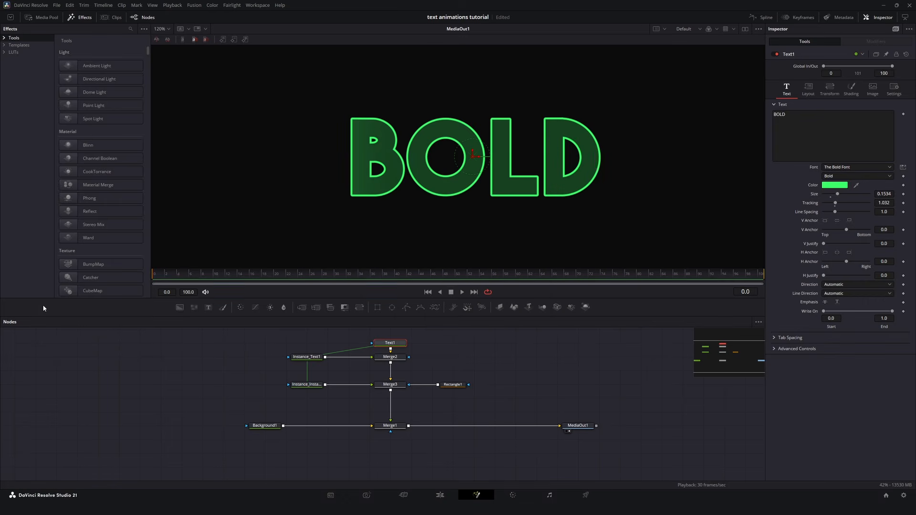
pyautogui.press('space')
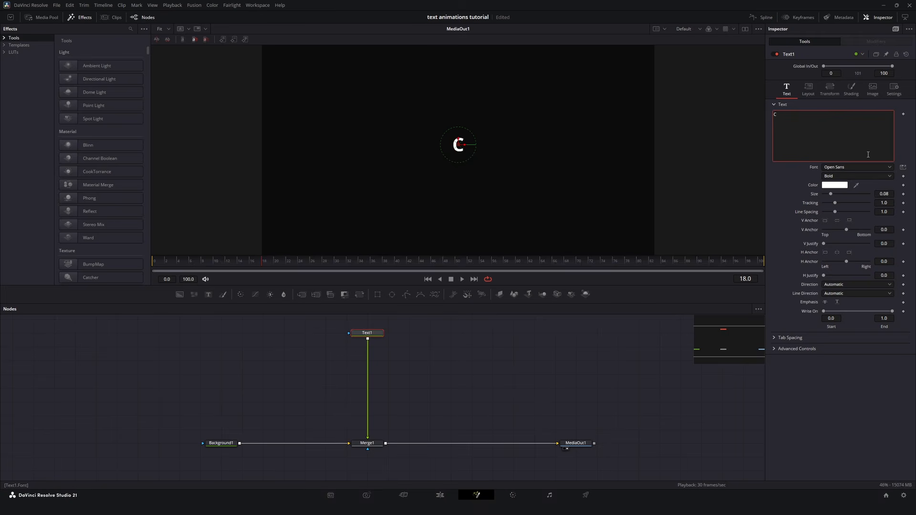
# Step: In the new composition, enter "CRT TEXT" in Text1, set The Bold Font, and enlarge it to about 0.108
pyautogui.write('RT TEXT')
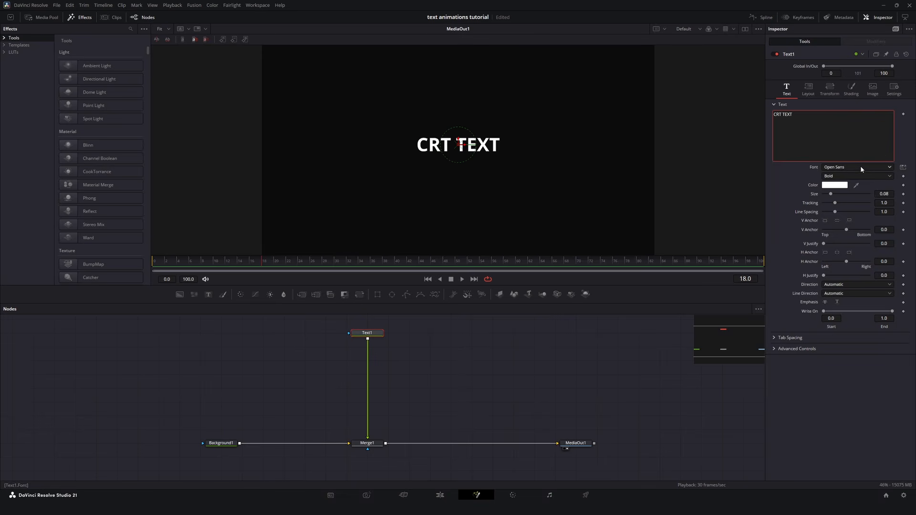
pyautogui.click(862, 165)
pyautogui.write('the')
pyautogui.press('Return')
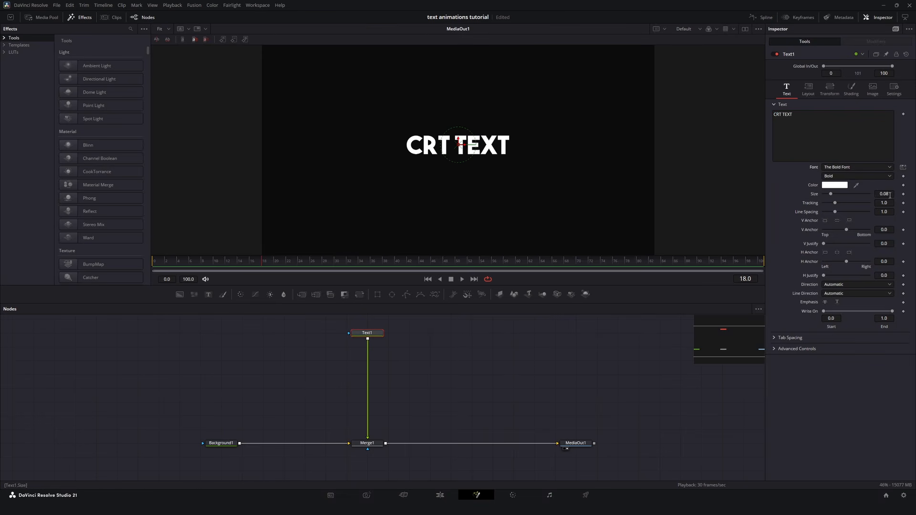
pyautogui.moveTo(890, 195); pyautogui.dragTo(903, 196)
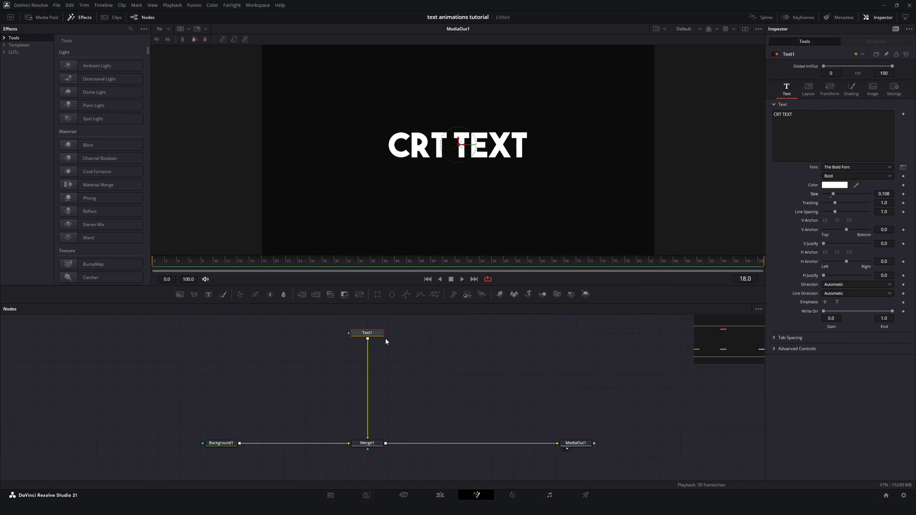
# Step: Add a Gaussian Blur after Text1 and set its strength to about 0.205
pyautogui.hotkey('shift', 'space')
pyautogui.write('gaus')
pyautogui.press('Return')
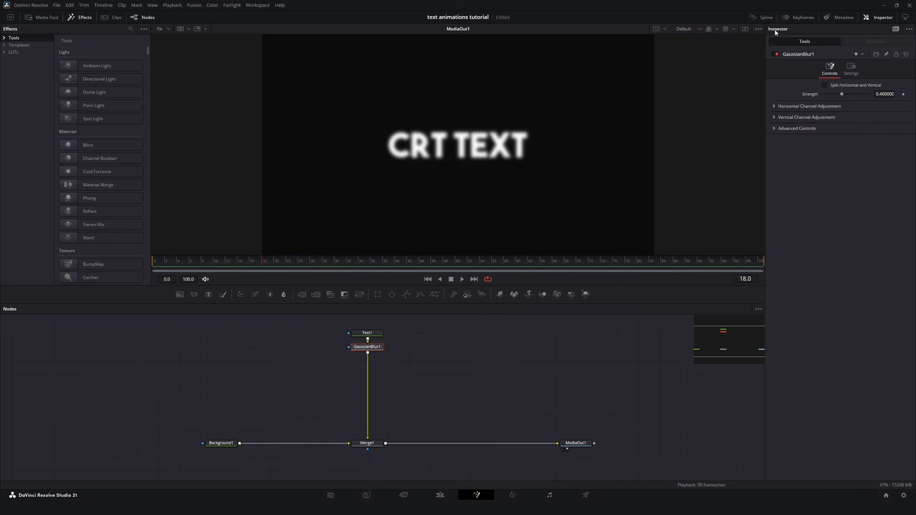
pyautogui.moveTo(841, 94); pyautogui.dragTo(832, 96)
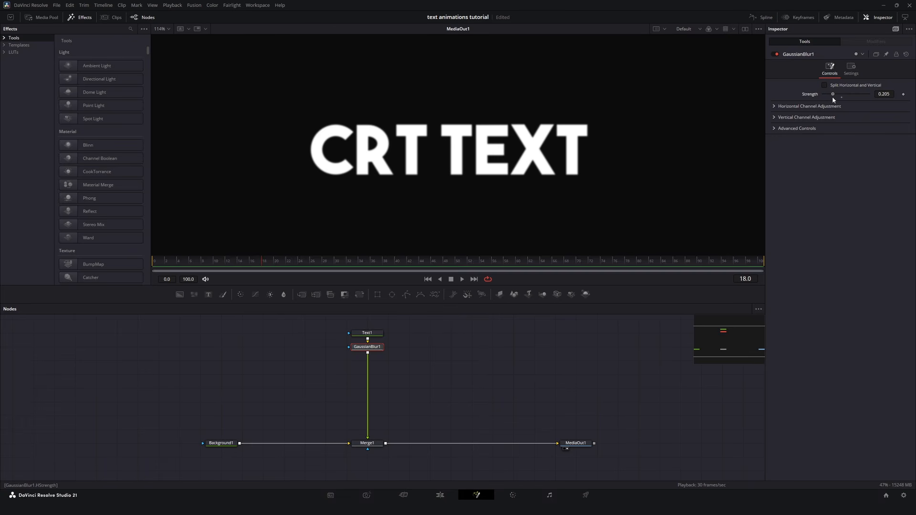
# Step: Add Film Grain after the blur and tune its channels: red size 1.76, green strength 1.19, blue strength 0.84
pyautogui.hotkey('shift', 'space')
pyautogui.write('film')
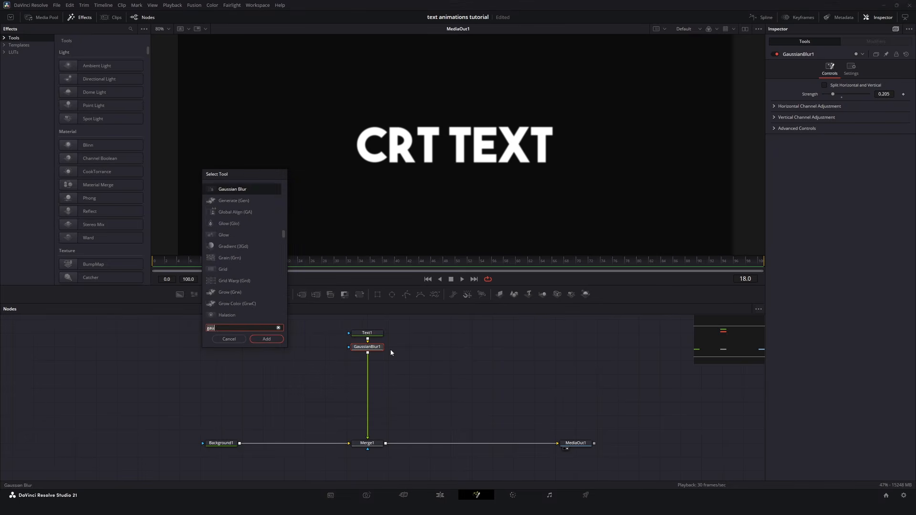
pyautogui.press('Return')
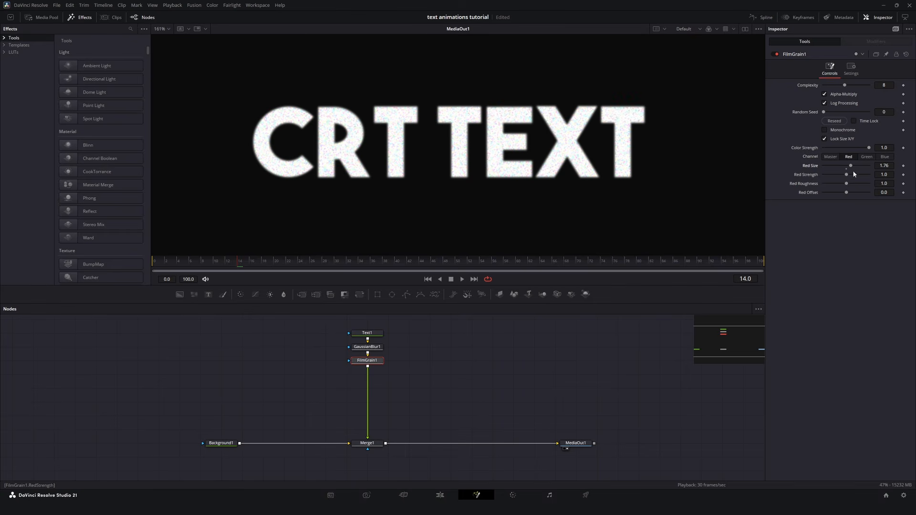
pyautogui.click(867, 157)
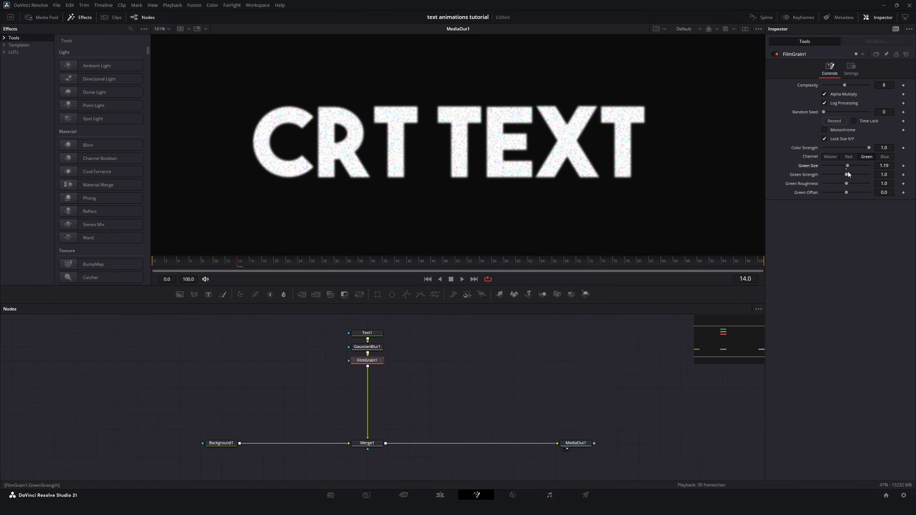
pyautogui.click(885, 157)
pyautogui.moveTo(847, 174); pyautogui.dragTo(847, 177)
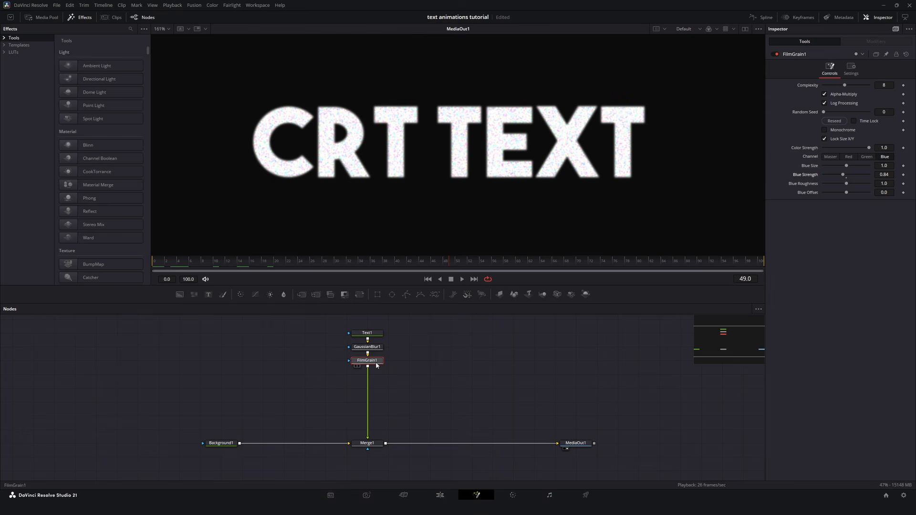
# Step: Try a Grain node in place of FilmGrain1, with power about 10.24 and red, green and blue differences of 1.1, 1.65 and 1.57
pyautogui.moveTo(377, 366); pyautogui.dragTo(314, 365)
pyautogui.click(369, 349)
pyautogui.hotkey('shift', 'space')
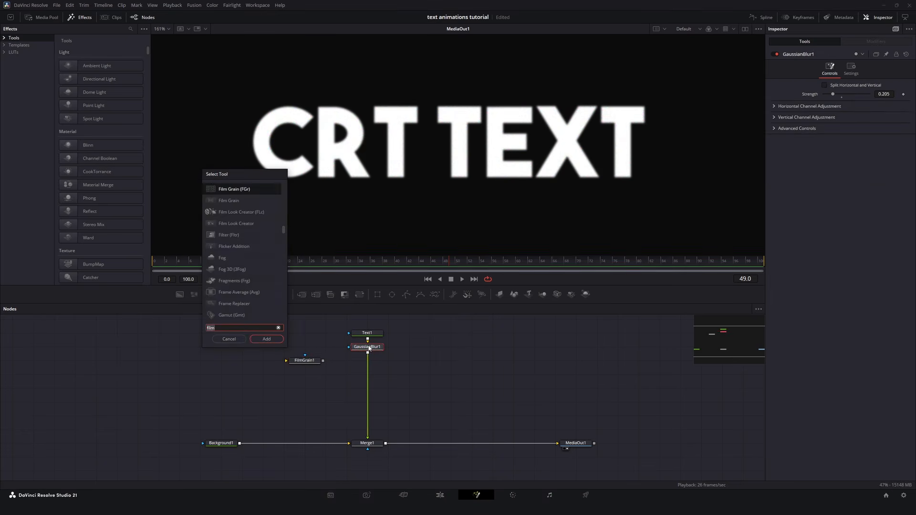
pyautogui.write('grai')
pyautogui.press('Return')
pyautogui.moveTo(835, 85); pyautogui.dragTo(847, 85)
pyautogui.moveTo(824, 112); pyautogui.dragTo(831, 112)
pyautogui.moveTo(824, 104); pyautogui.dragTo(832, 104)
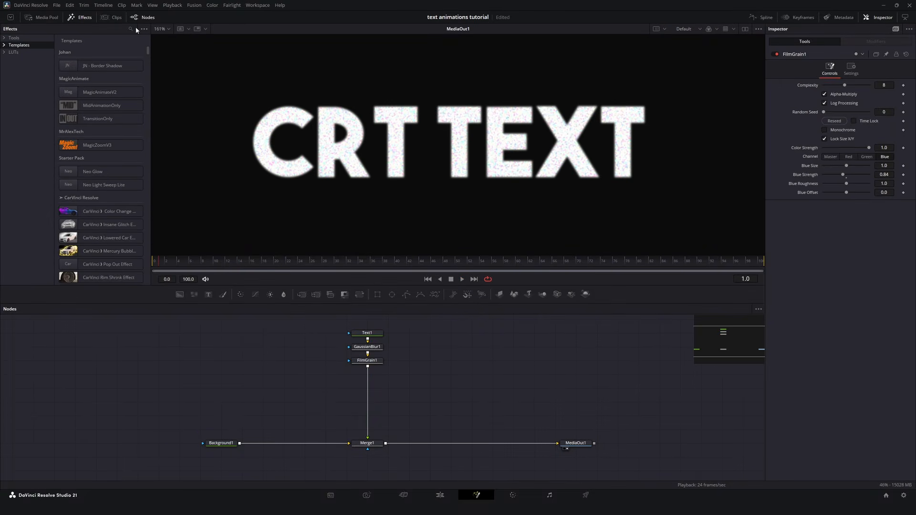
# Step: Find the Chromatic Aberration effect and insert it between FilmGrain1 and Merge1
pyautogui.click(131, 29)
pyautogui.write('chroma')
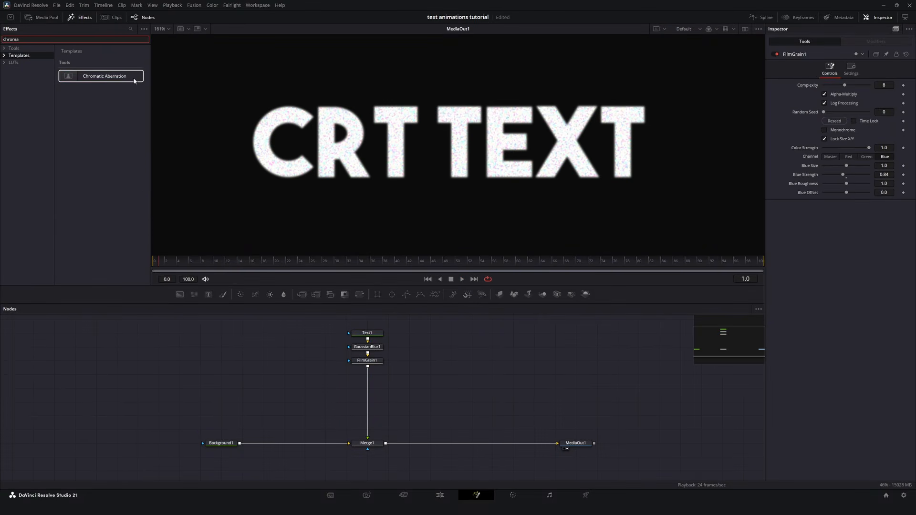
pyautogui.moveTo(134, 81); pyautogui.dragTo(368, 375)
# Step: Set the chromatic aberration amount to 0.03 and shift its center to about X 0.58, Y 0.584
pyautogui.scroll(2, 300, 121)
pyautogui.scroll(-2, 300, 123)
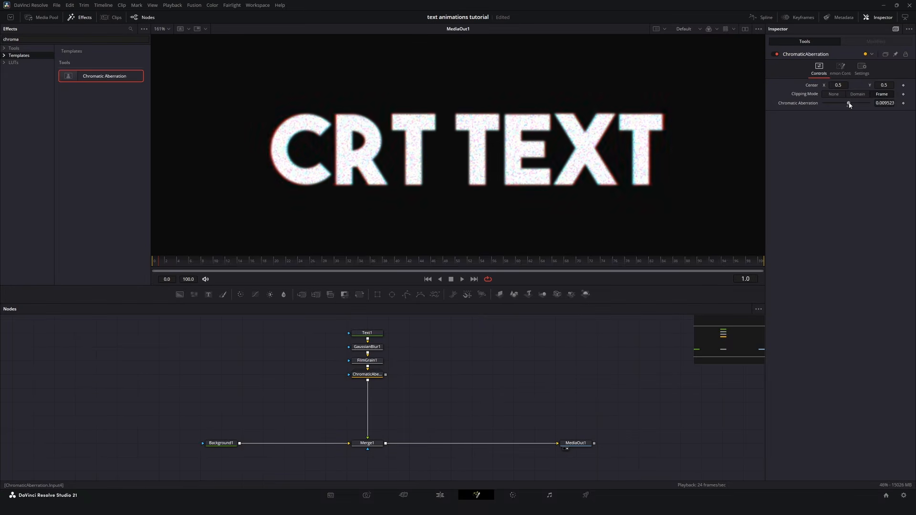
pyautogui.moveTo(848, 103); pyautogui.dragTo(853, 104)
pyautogui.moveTo(839, 85)
pyautogui.mouseDown()
pyautogui.moveTo(865, 85)
pyautogui.moveTo(855, 85)
pyautogui.mouseUp()
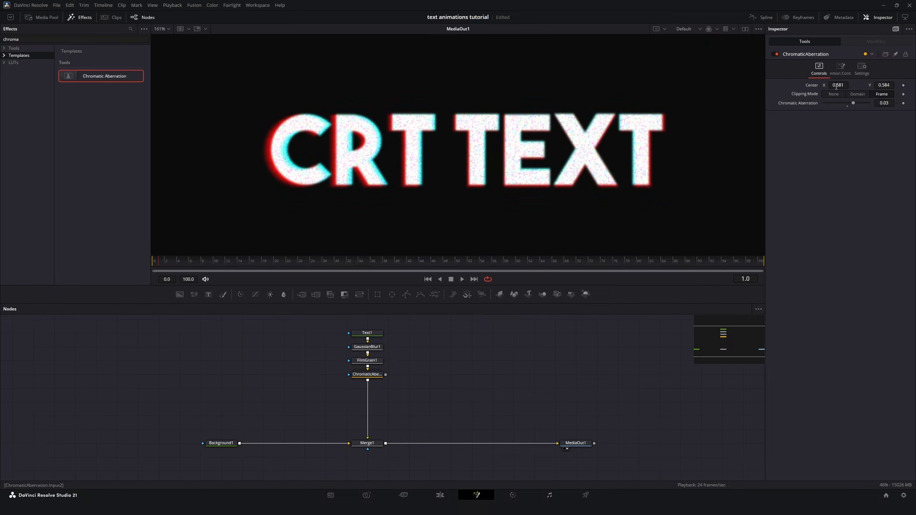
# Step: Adjust the chromatic aberration to center X 0.536, Y 0.5 and amount 0.0318, and add a Camera Shake node after it
pyautogui.moveTo(838, 85); pyautogui.dragTo(831, 85)
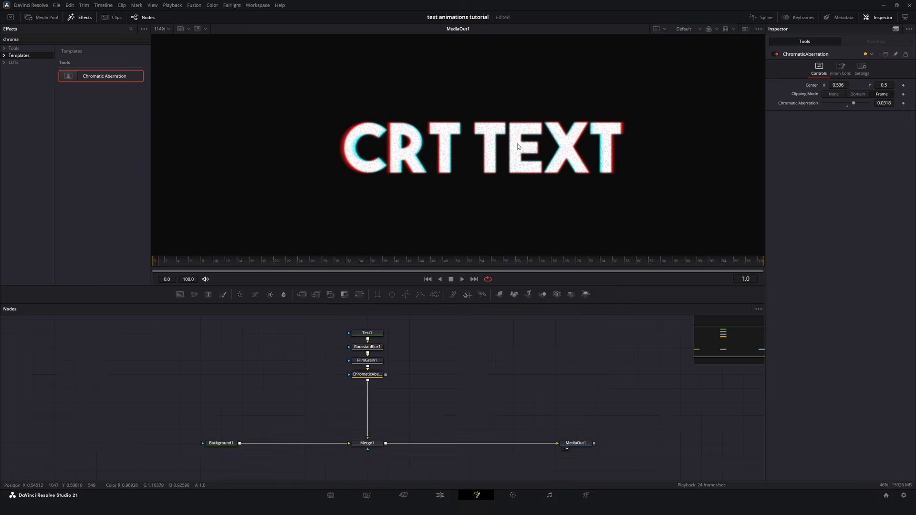
pyautogui.scroll(4, 517, 144)
pyautogui.hotkey('shift', 'space')
pyautogui.write('camera')
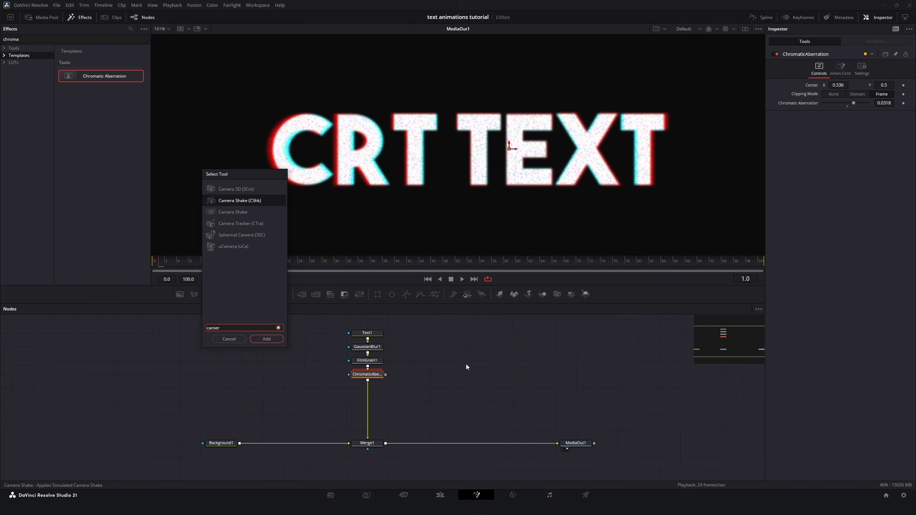
pyautogui.press('Return')
# Step: Tune the camera shake to X deviation 0.039, Y deviation 0.041, overall strength 0.02 and speed 1.0
pyautogui.moveTo(833, 85); pyautogui.dragTo(826, 94)
pyautogui.moveTo(869, 121); pyautogui.dragTo(827, 120)
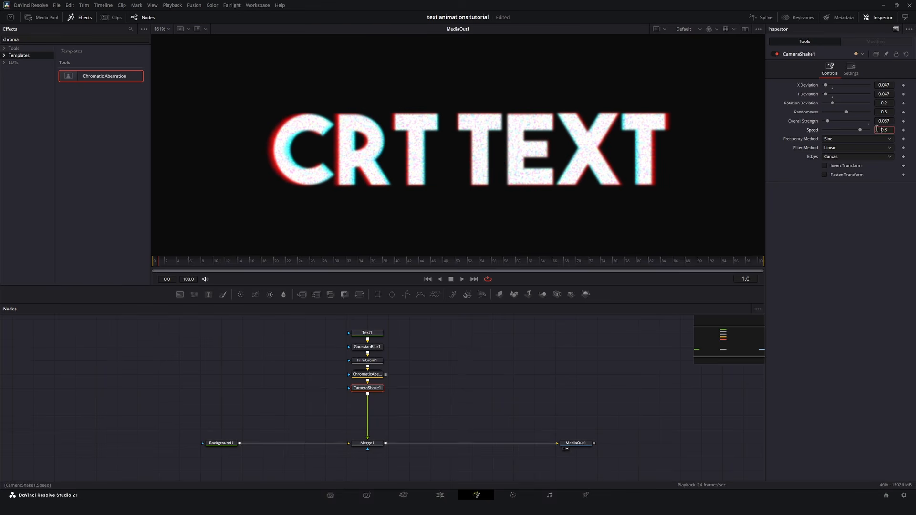
pyautogui.press('Return')
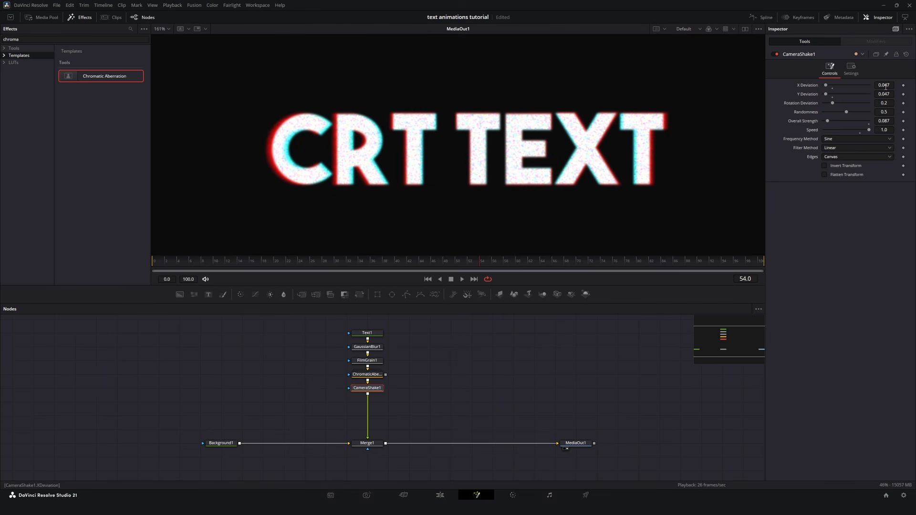
pyautogui.moveTo(891, 121); pyautogui.dragTo(875, 122)
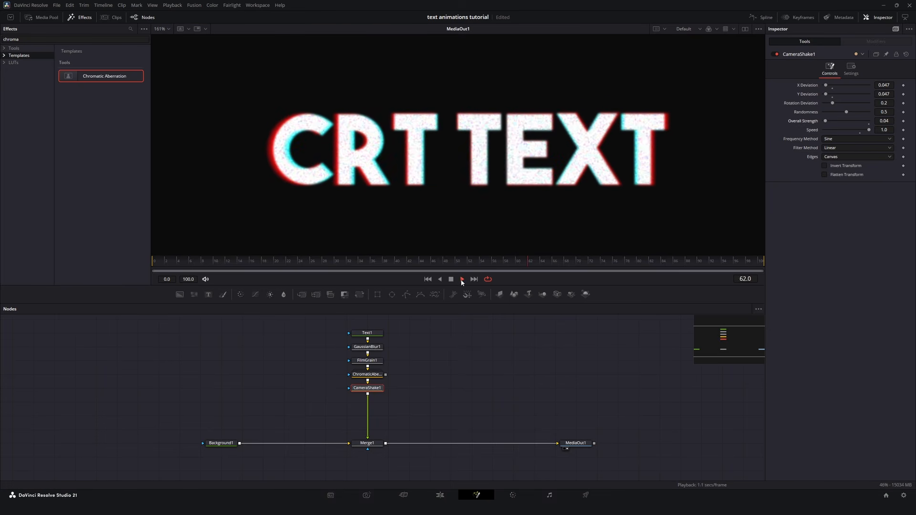
# Step: Insert a Stop Motion node after CameraShake1 with a frame repeat of 3 and preview the playback
pyautogui.hotkey('shift', 'space')
pyautogui.write('camer')
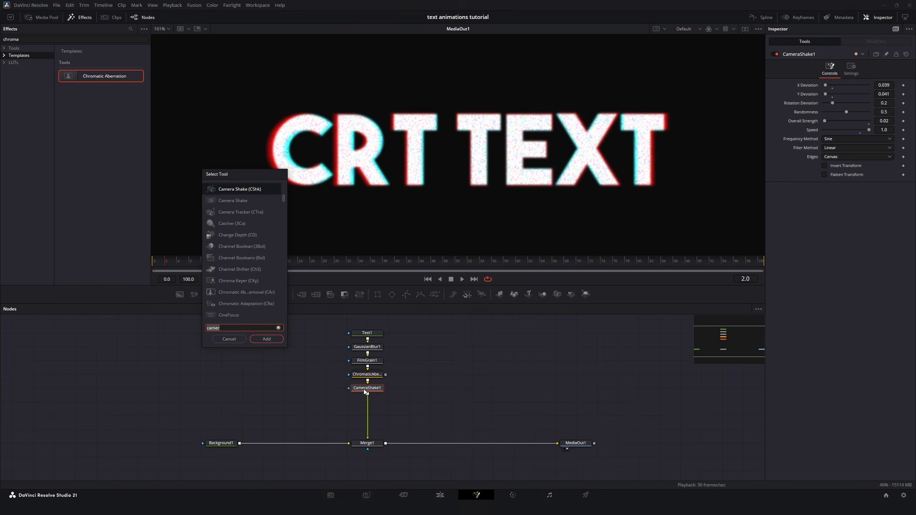
pyautogui.write('stop')
pyautogui.press('Return')
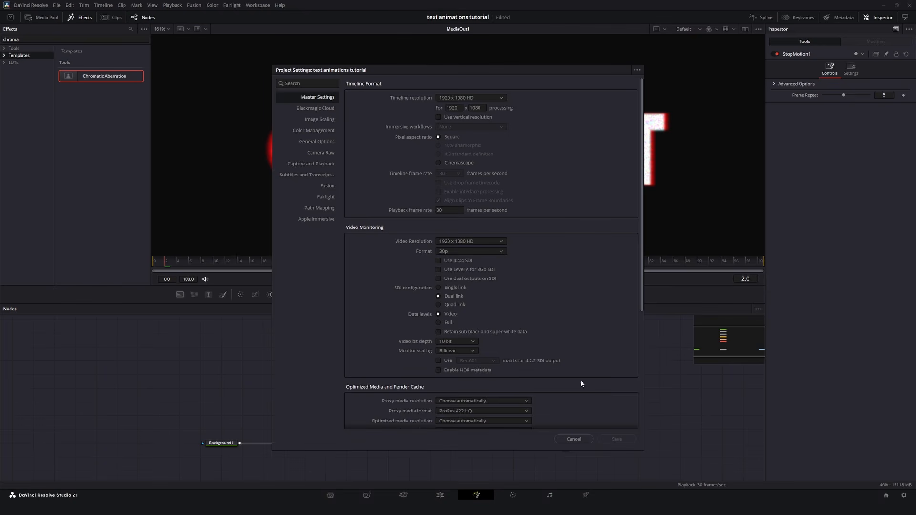
pyautogui.click(574, 439)
pyautogui.doubleClick(887, 95)
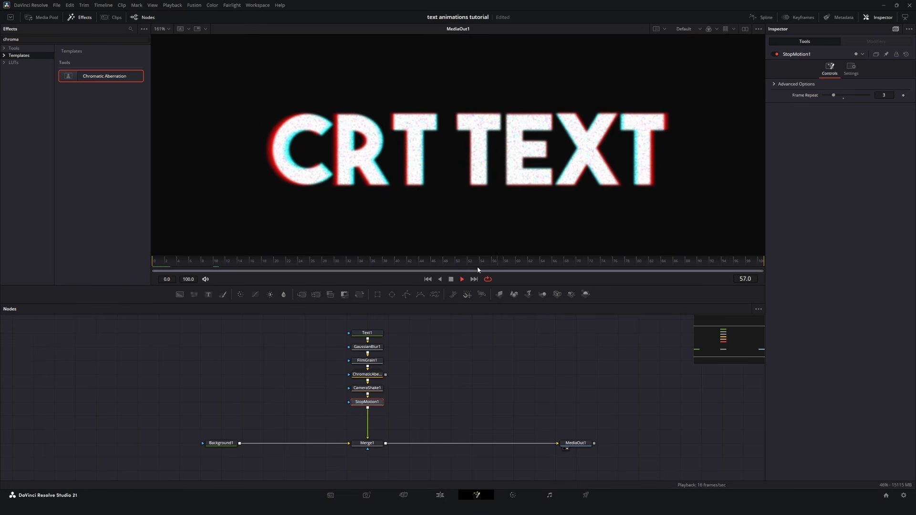
pyautogui.click(451, 280)
# Step: Merge the Texturelabs glass texture over the output of Merge1 using the Screen apply mode and a blend of about 0.094
pyautogui.moveTo(112, 126); pyautogui.dragTo(408, 443)
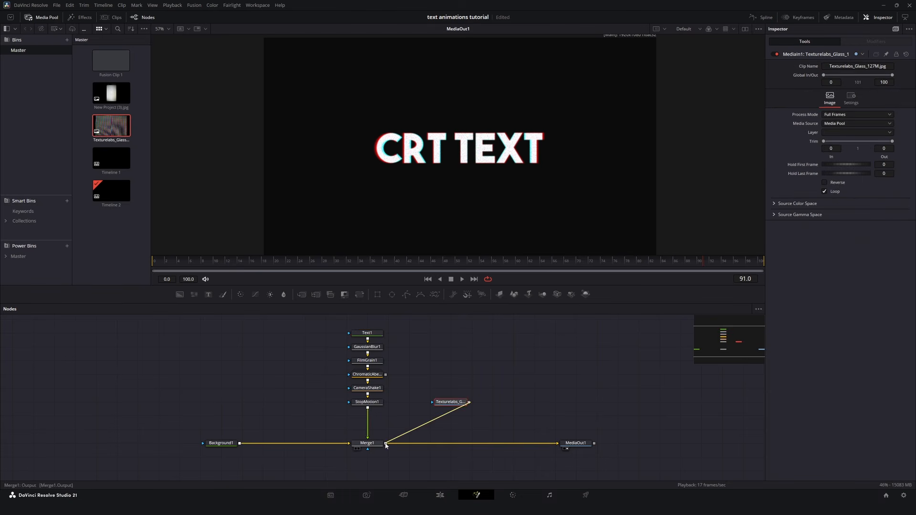
pyautogui.click(851, 132)
pyautogui.click(852, 153)
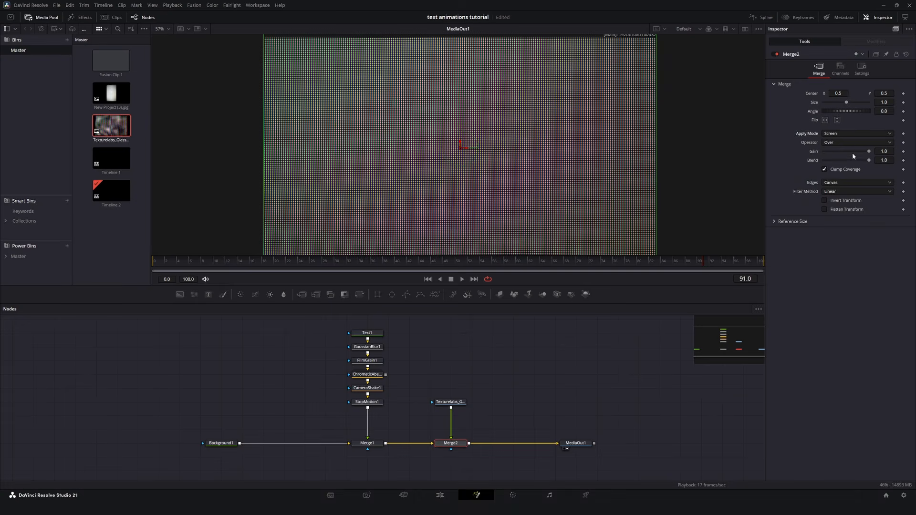
pyautogui.moveTo(868, 160); pyautogui.dragTo(825, 162)
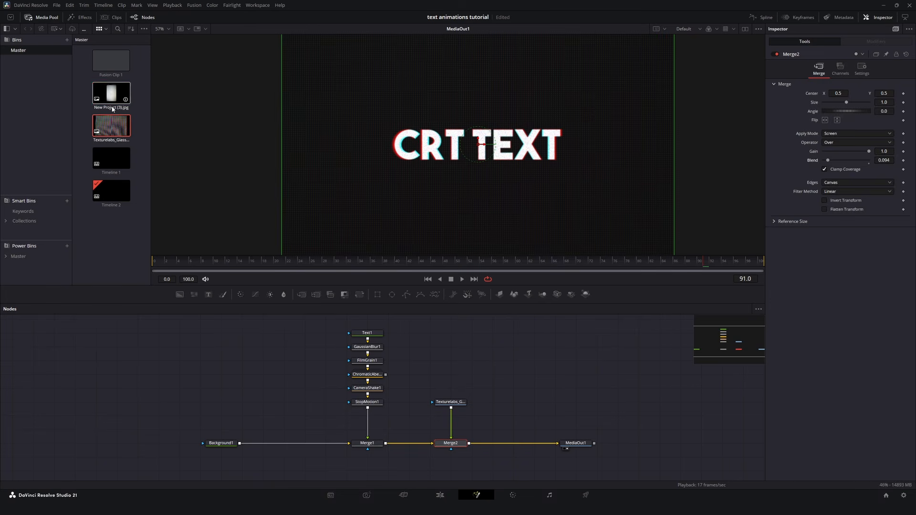
# Step: Merge New Project (3).jpg over the output of Merge2, rotated 90 degrees and using the Darken apply mode
pyautogui.moveTo(111, 93); pyautogui.dragTo(512, 406)
pyautogui.moveTo(469, 447); pyautogui.dragTo(469, 446)
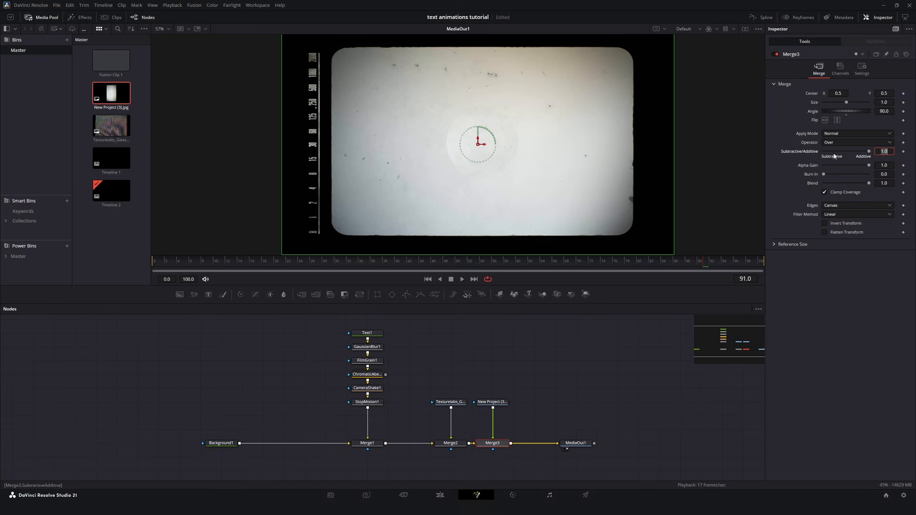
pyautogui.click(840, 134)
pyautogui.click(839, 172)
pyautogui.scroll(-2, 476, 145)
pyautogui.scroll(2, 472, 139)
pyautogui.moveTo(469, 129); pyautogui.dragTo(444, 151)
pyautogui.scroll(2, 445, 151)
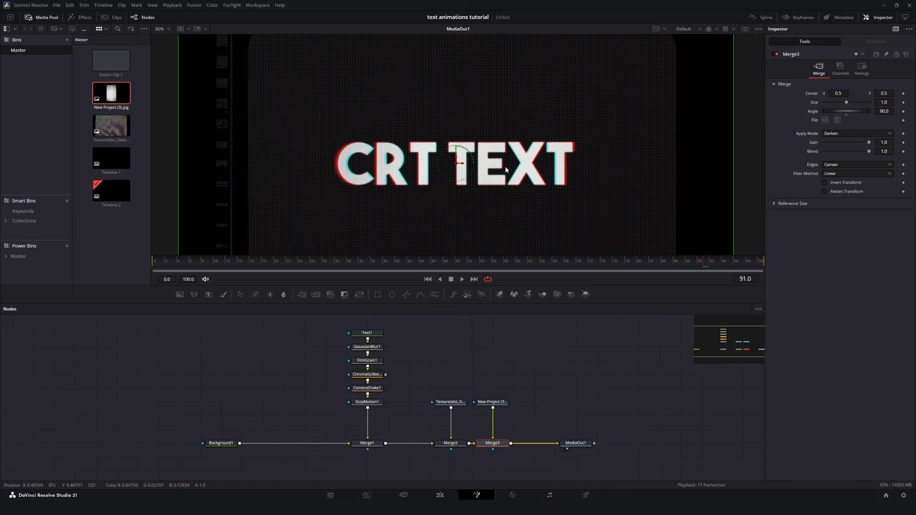
# Step: Change the apply mode of Merge3 to Multiply and play back the CRT text animation
pyautogui.click(856, 133)
pyautogui.click(832, 177)
pyautogui.click(856, 134)
pyautogui.click(462, 279)
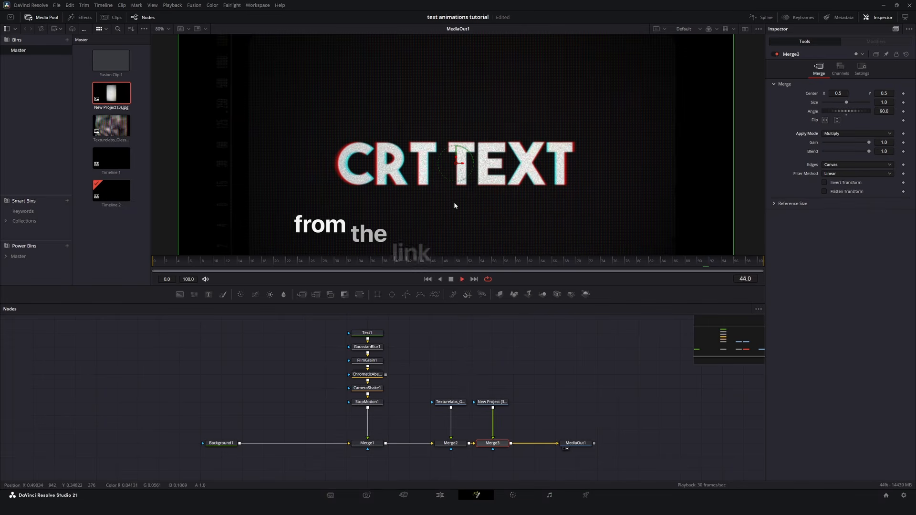
pyautogui.scroll(2, 454, 202)
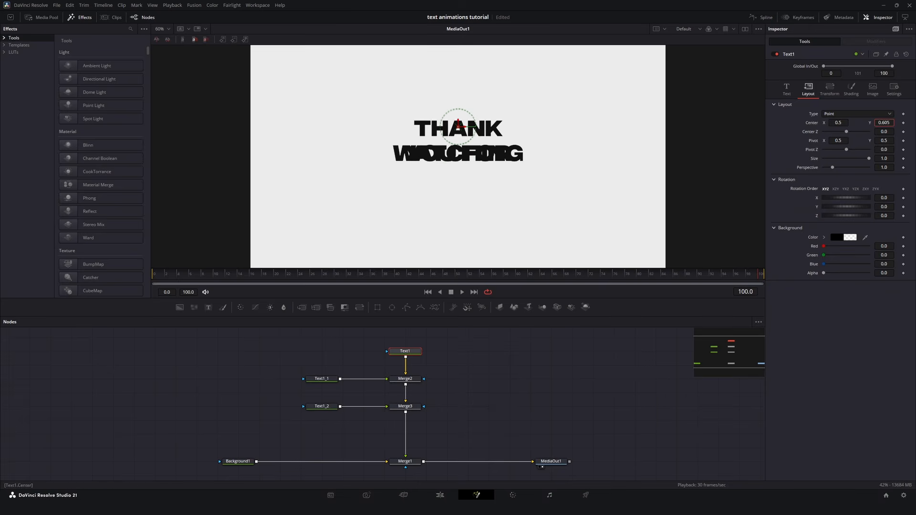
# Step: Move the WATCHING text of Text1_2 below the other lines with a character Y offset of -0.073
pyautogui.click(334, 406)
pyautogui.hotkey('ctrl', 'z')
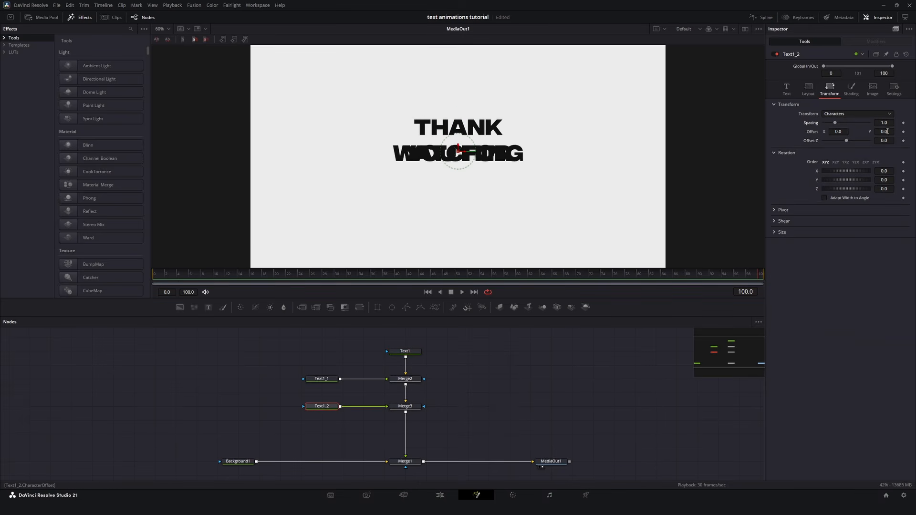
pyautogui.moveTo(884, 132)
pyautogui.mouseDown()
pyautogui.moveTo(847, 132)
pyautogui.moveTo(877, 132)
pyautogui.mouseUp()
pyautogui.scroll(-1, 575, 135)
pyautogui.scroll(1, 532, 135)
pyautogui.moveTo(877, 132); pyautogui.dragTo(888, 132)
# Step: Switch the "you for" text of Text1_1 to a lighter font
pyautogui.click(322, 379)
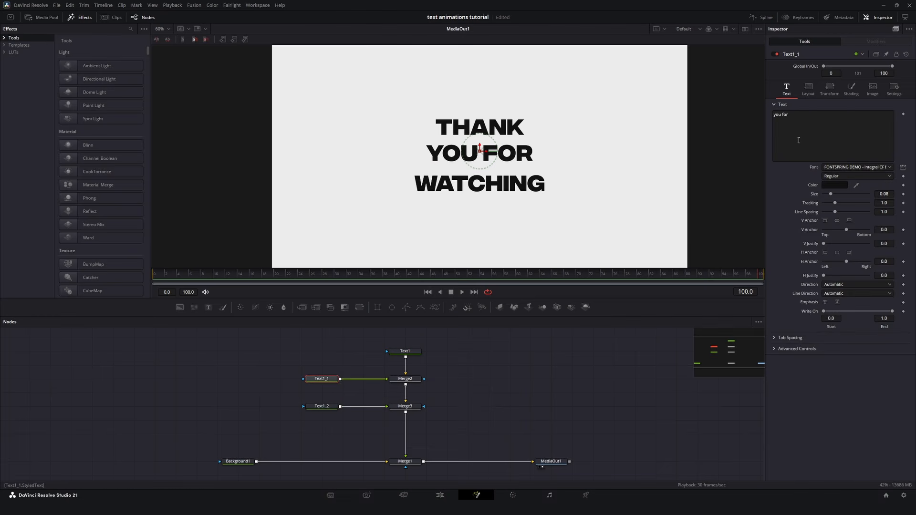
pyautogui.click(857, 167)
pyautogui.click(873, 328)
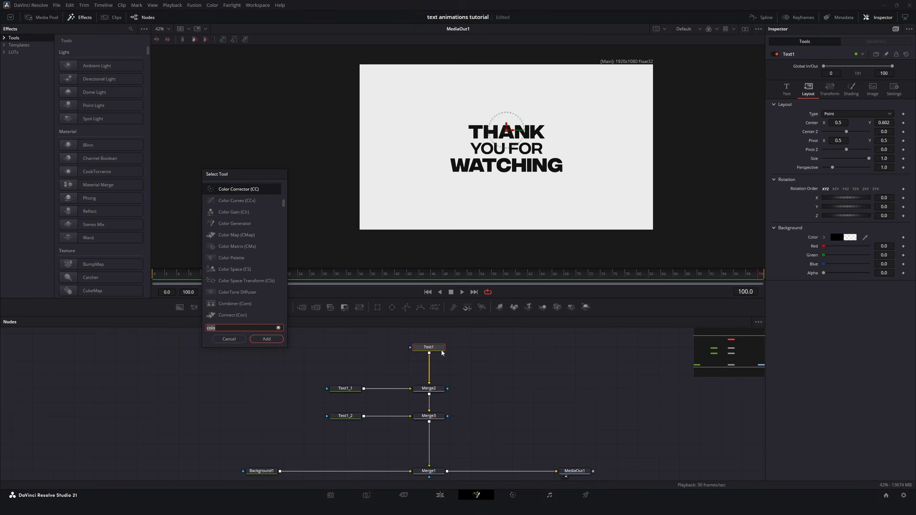
# Step: Add a DVE node after each of the three text nodes, Text1, Text1_1 and Text1_2
pyautogui.write('dve')
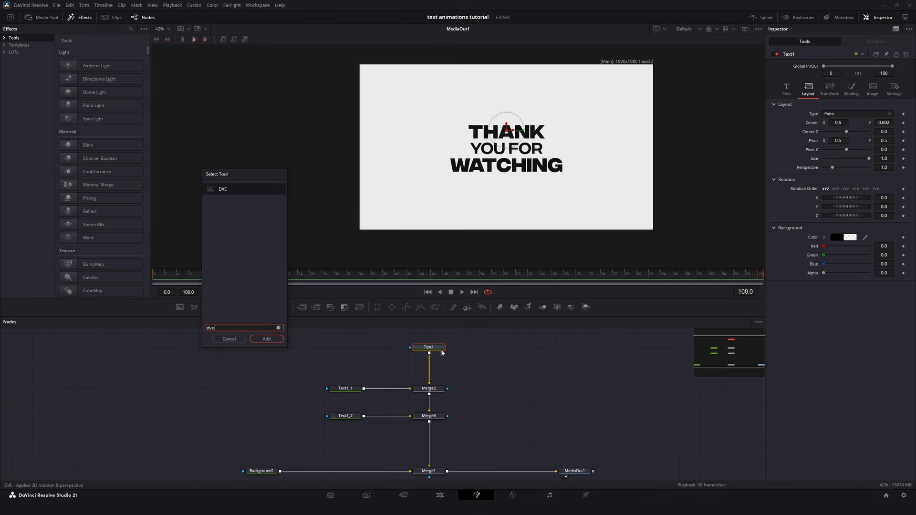
pyautogui.press('Return')
pyautogui.click(351, 417)
pyautogui.hotkey('shift', 'space')
pyautogui.press('Return')
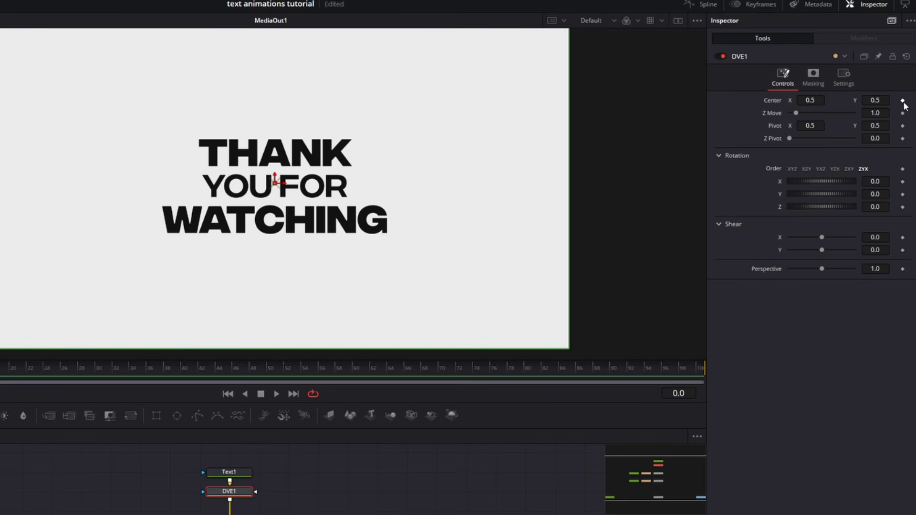
# Step: Keyframe DVE1's center, Y rotation, Y shear and perspective at frame 0, and move the playhead to frame 34
pyautogui.click(902, 101)
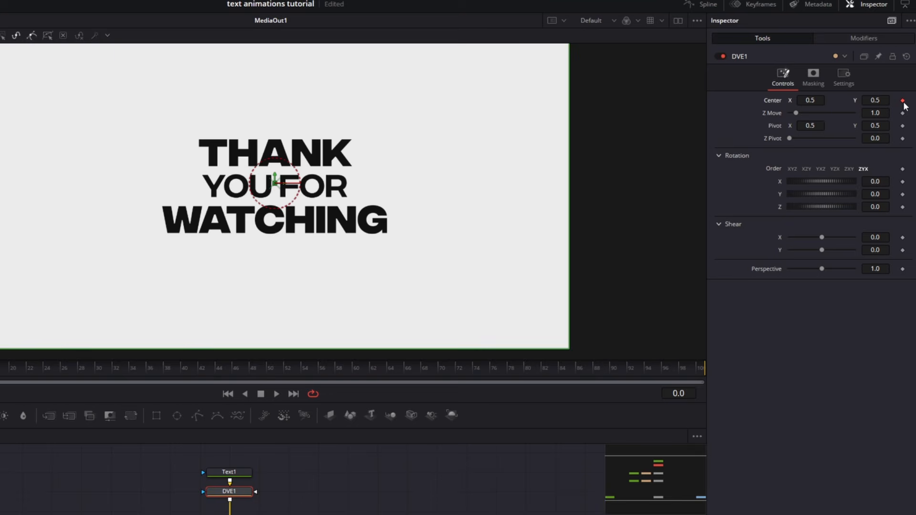
pyautogui.click(903, 194)
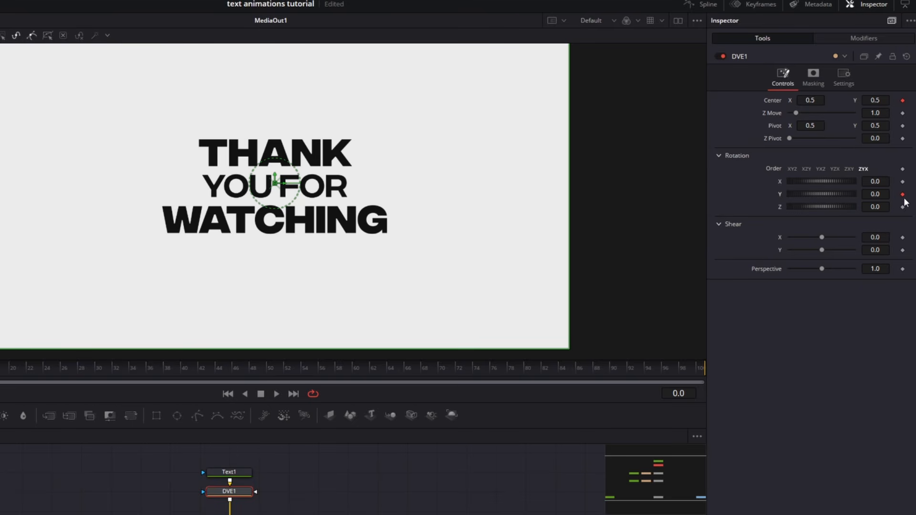
pyautogui.click(902, 250)
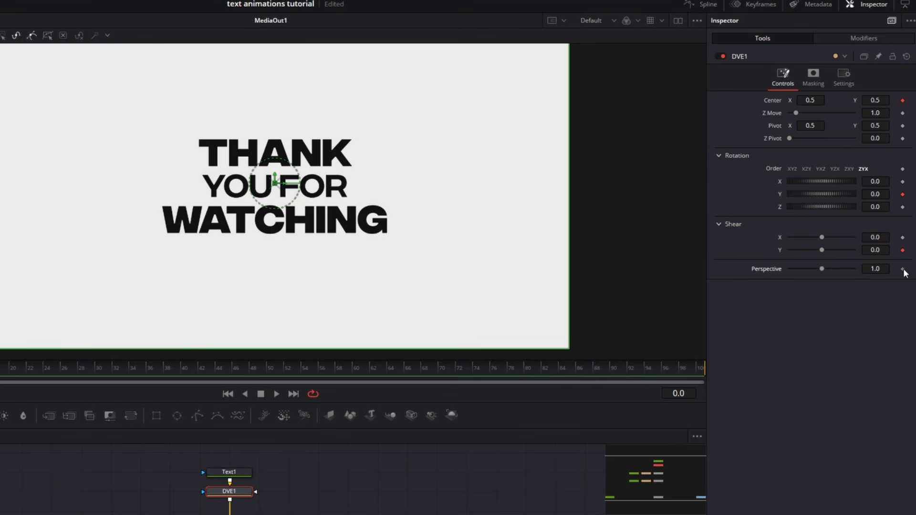
pyautogui.click(903, 270)
pyautogui.moveTo(101, 372); pyautogui.dragTo(128, 373)
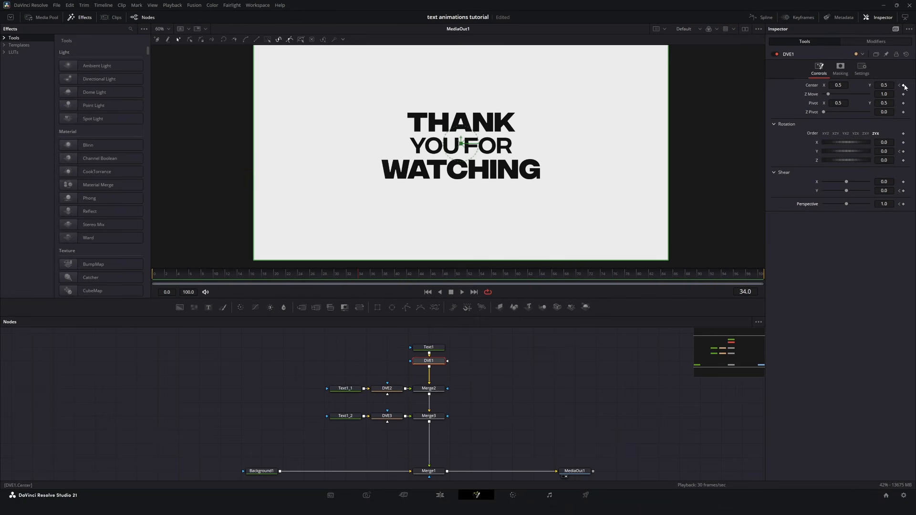